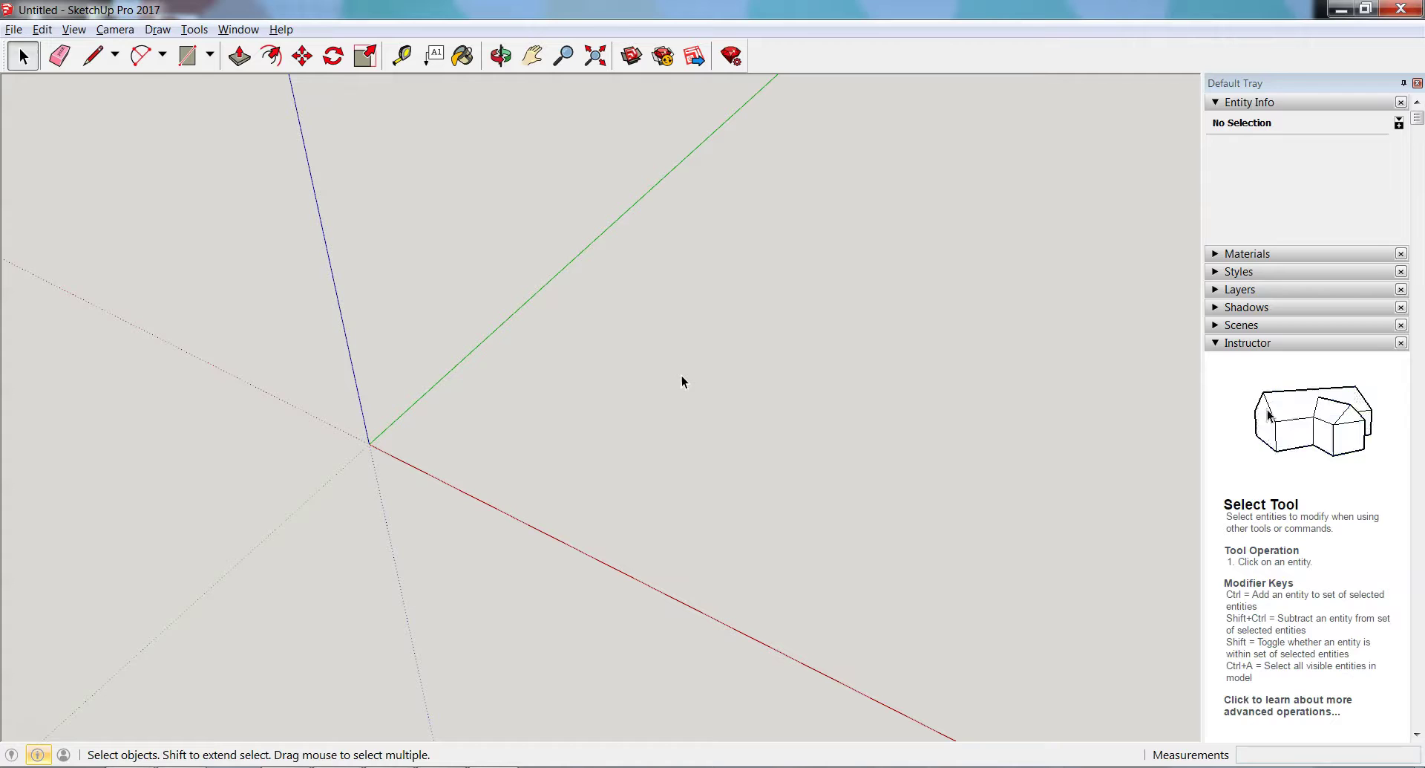
# - Activate the Rectangle tool from the Shapes dropdown, after briefly trying Circle
pyautogui.click(211, 56)
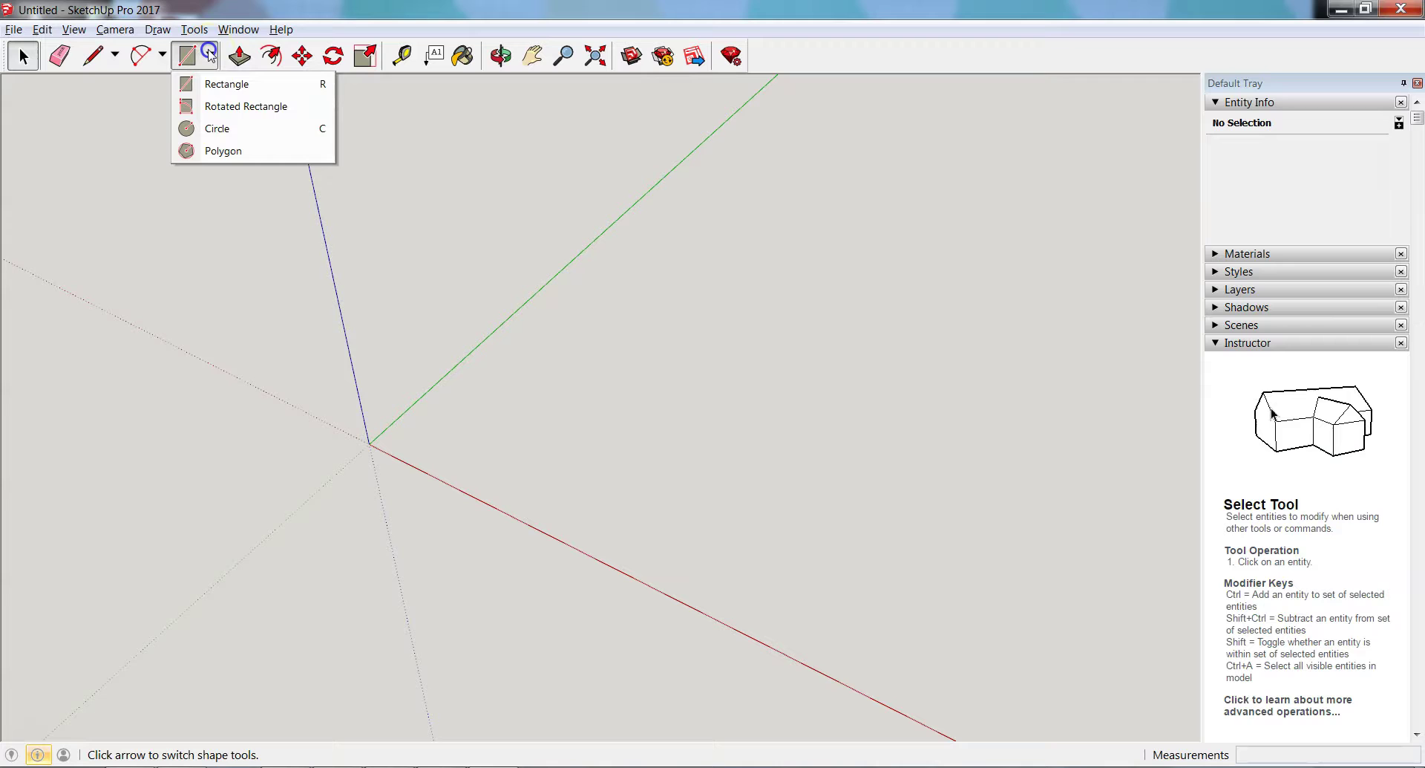
pyautogui.click(217, 85)
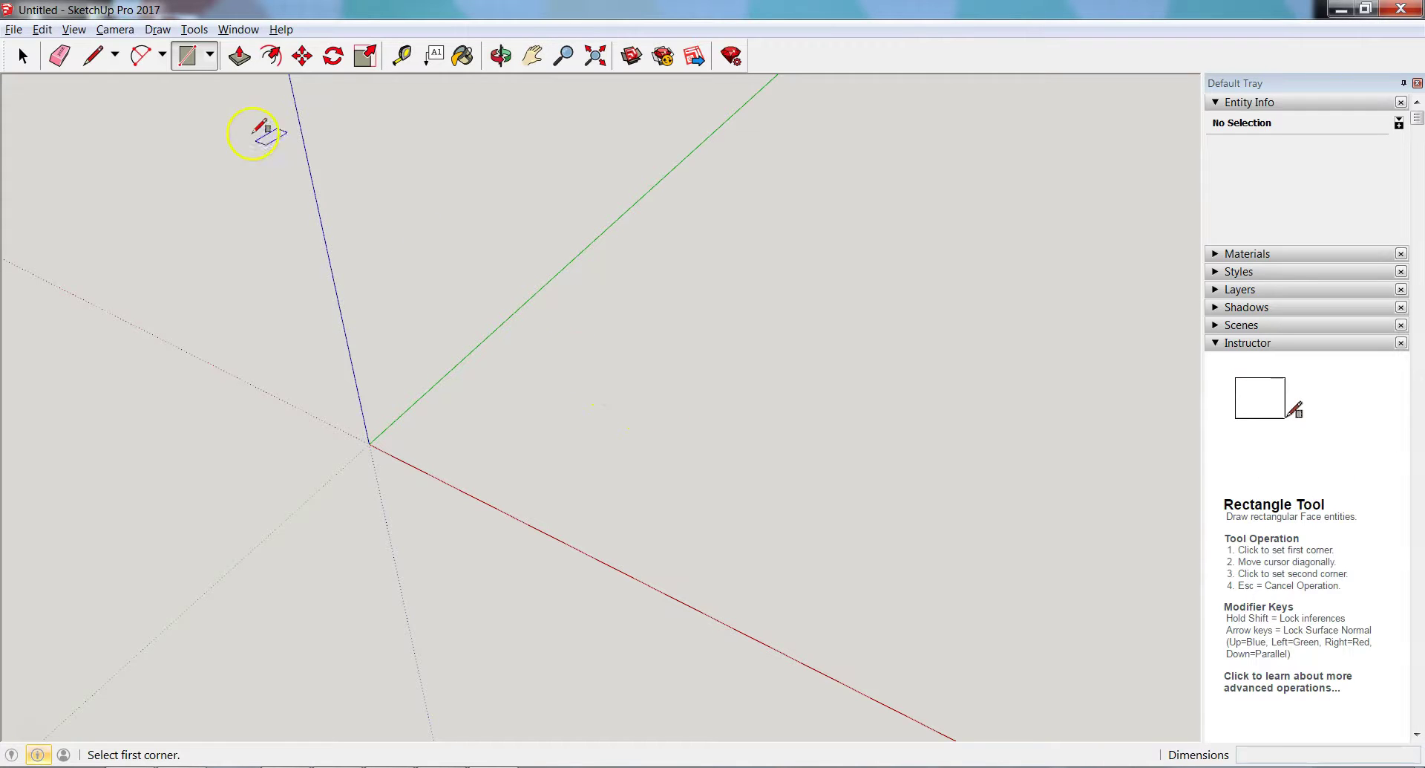
pyautogui.click(210, 55)
pyautogui.click(202, 128)
pyautogui.click(210, 55)
pyautogui.click(225, 81)
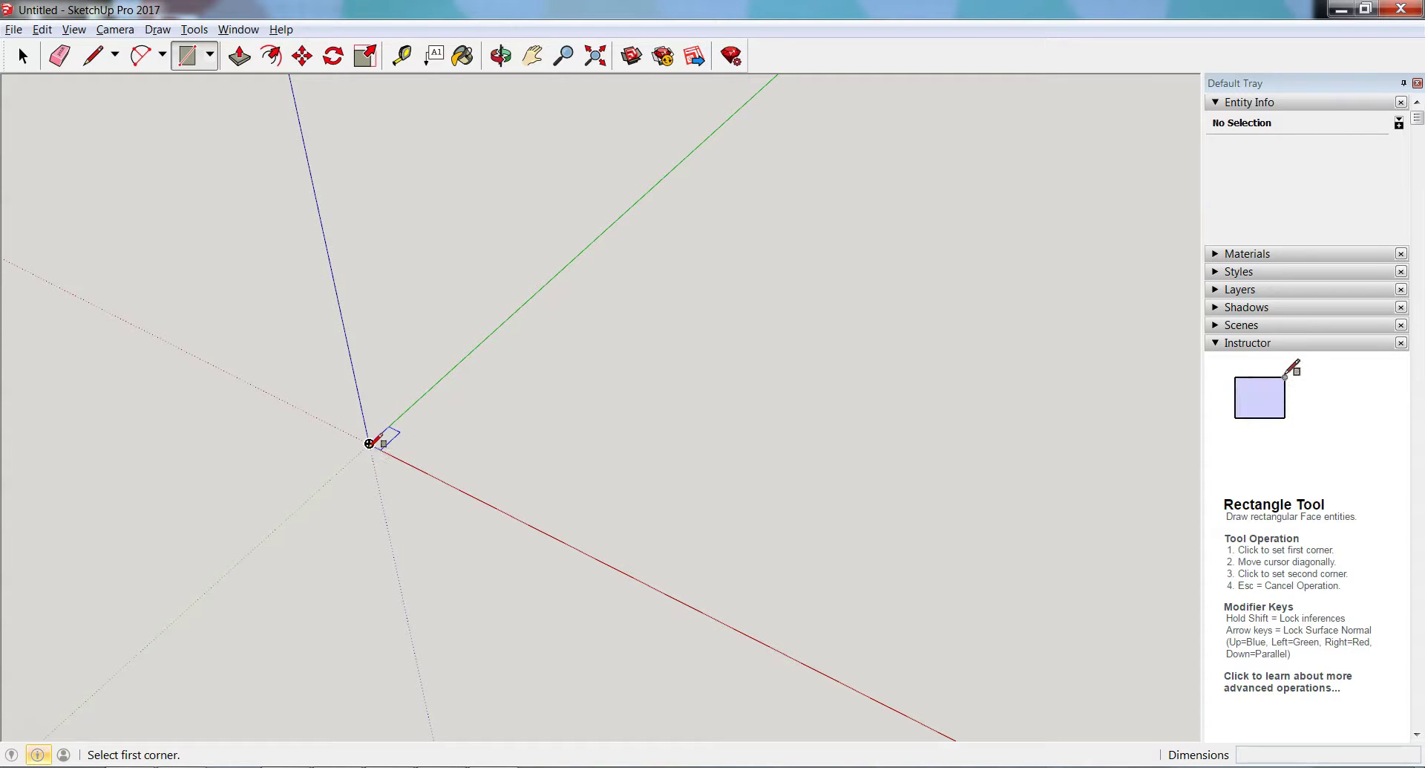
# - Draw a 5 by 5 inch square face starting at the origin by entering 5,5
pyautogui.click(369, 443)
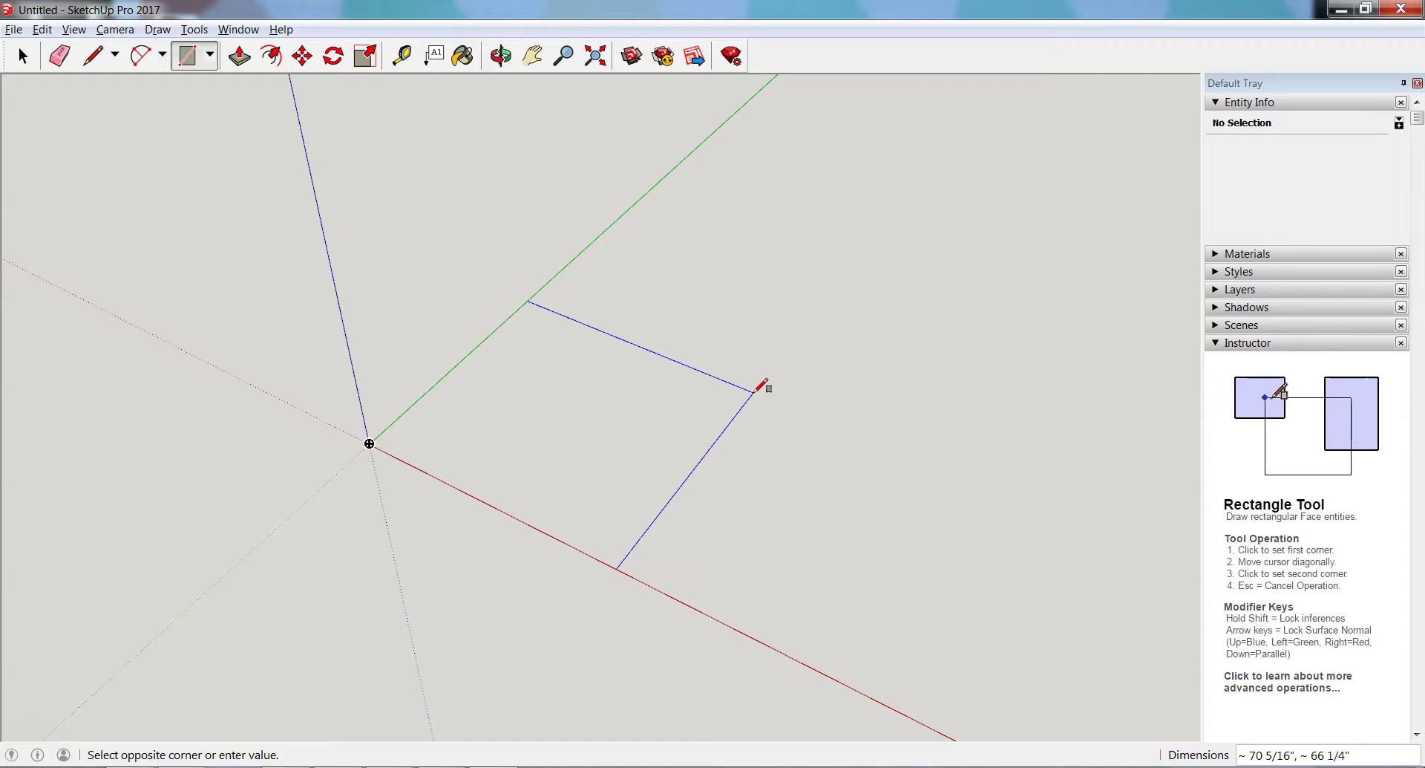
pyautogui.write('5,5')
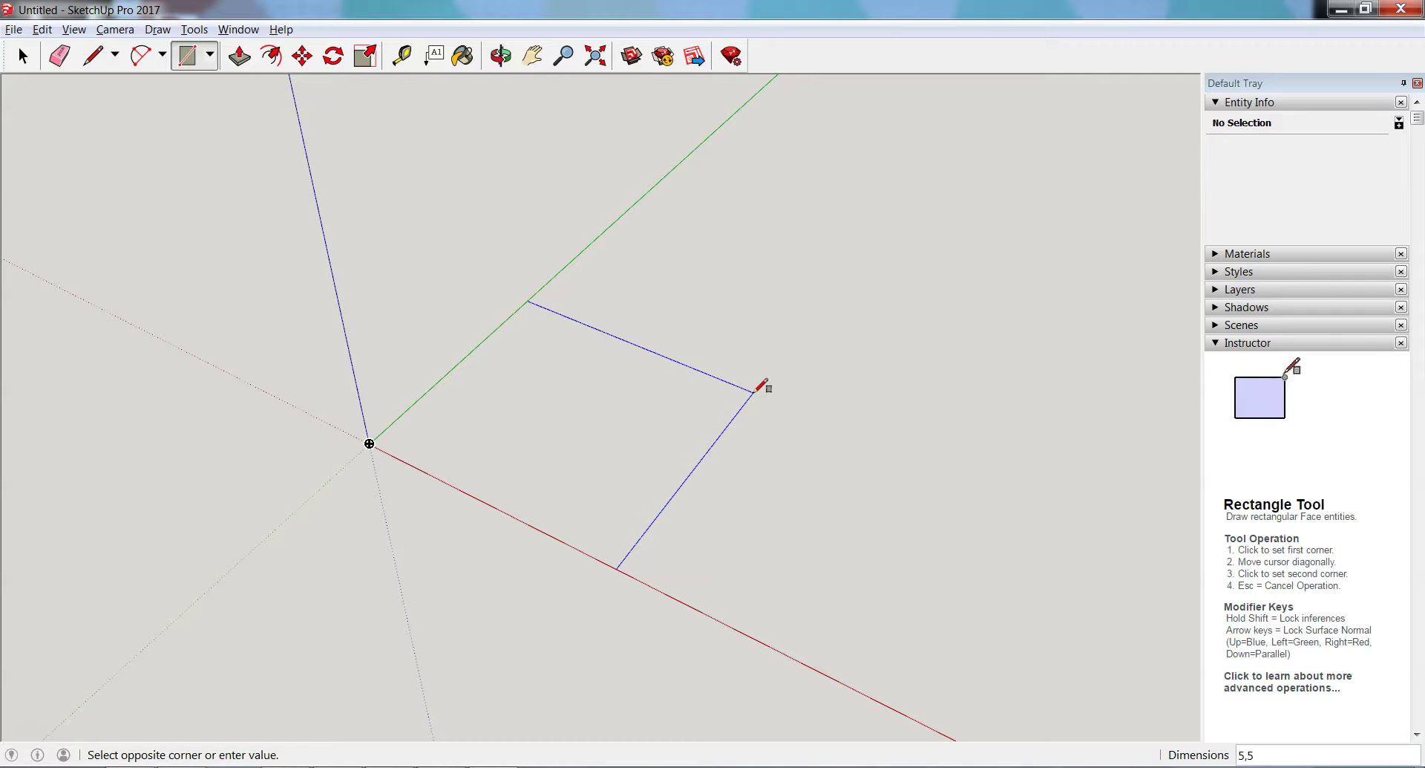
pyautogui.press('Return')
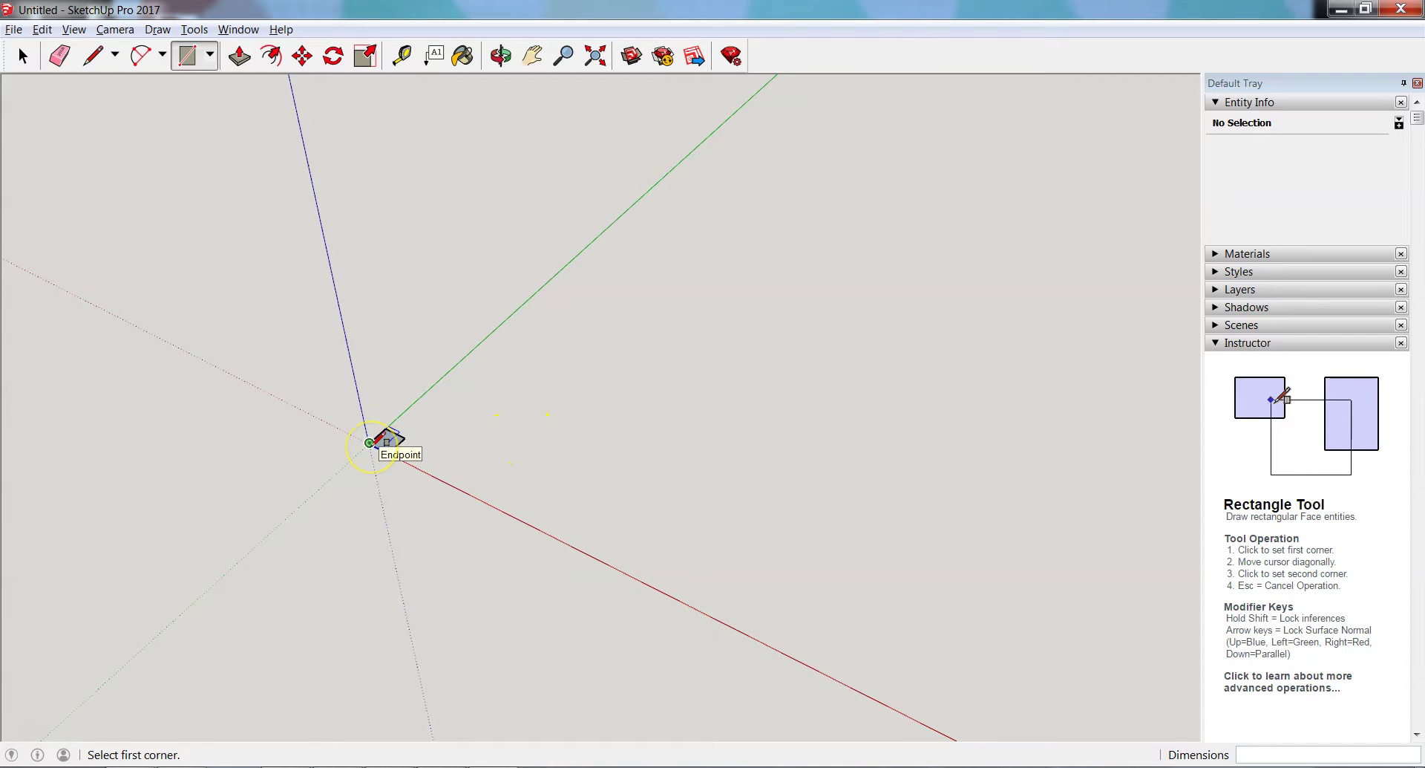
# - Zoom to fit the 5-inch square in view and switch to the Select tool
pyautogui.scroll(3, 369, 443)
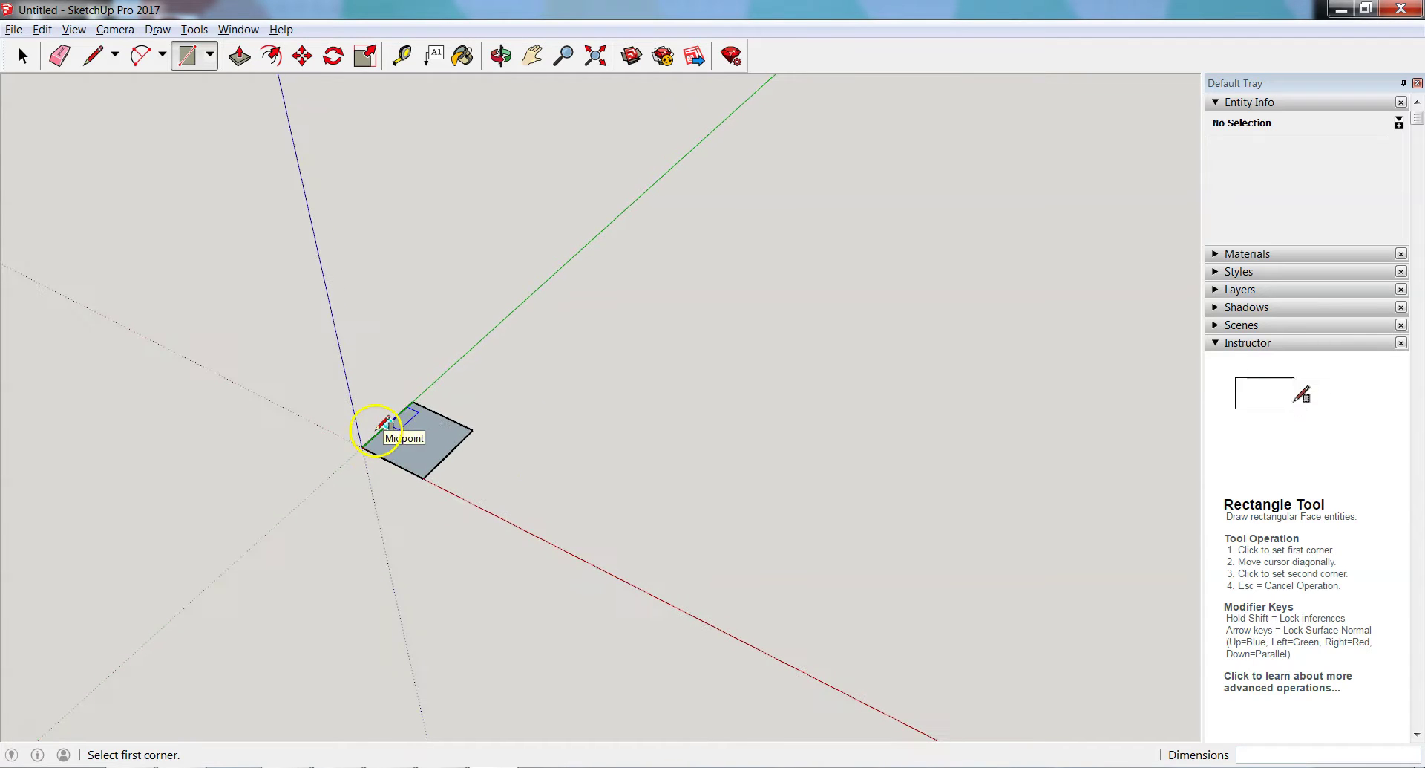
pyautogui.click(594, 57)
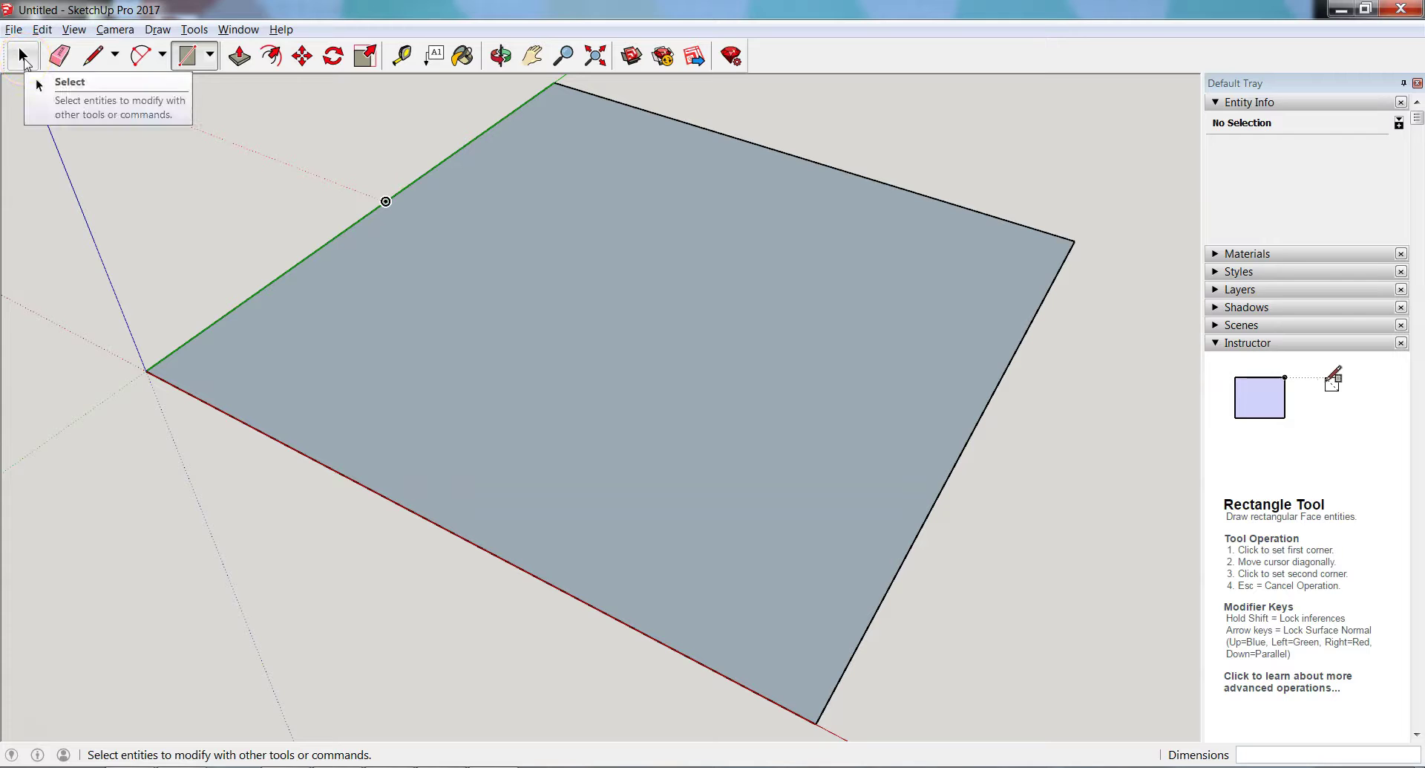
pyautogui.click(22, 56)
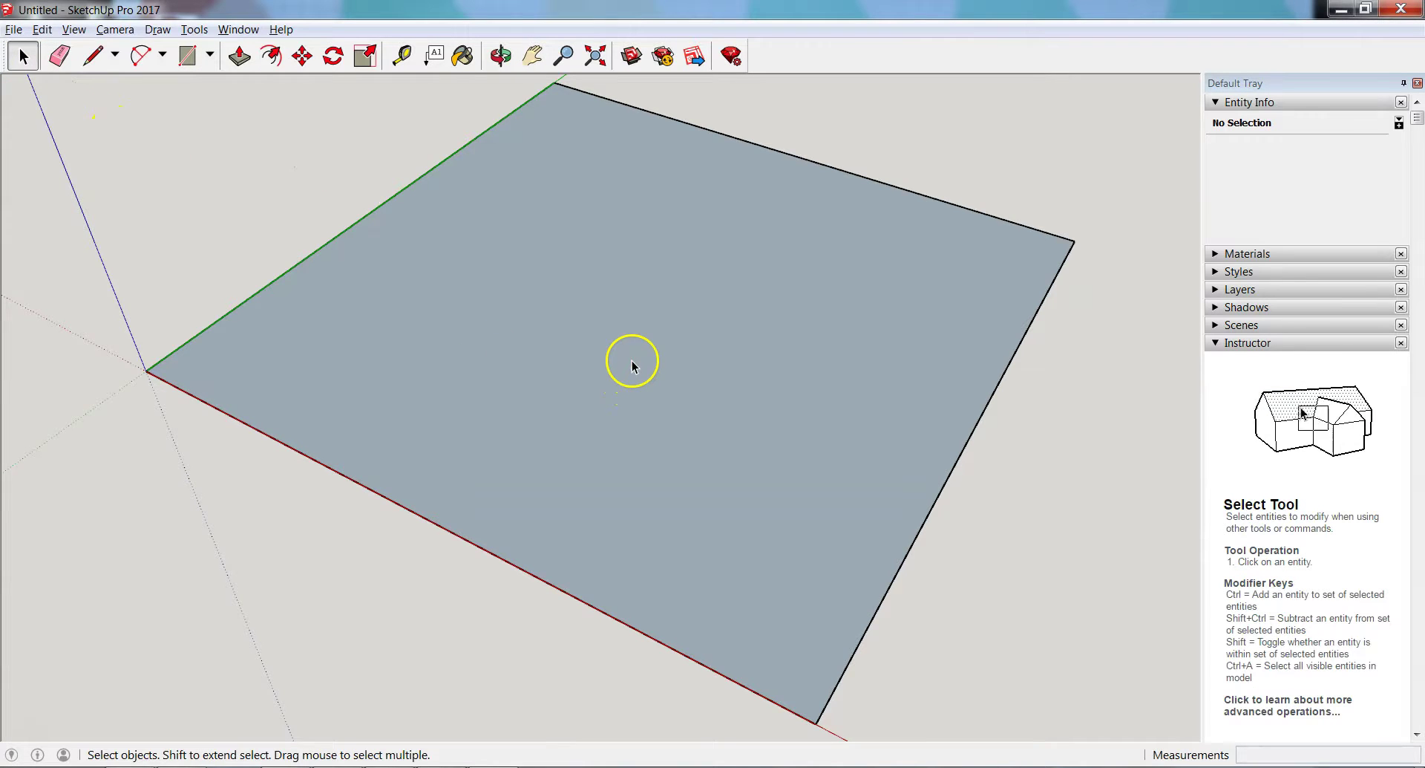
pyautogui.scroll(-1, 622, 312)
pyautogui.scroll(-2, 623, 308)
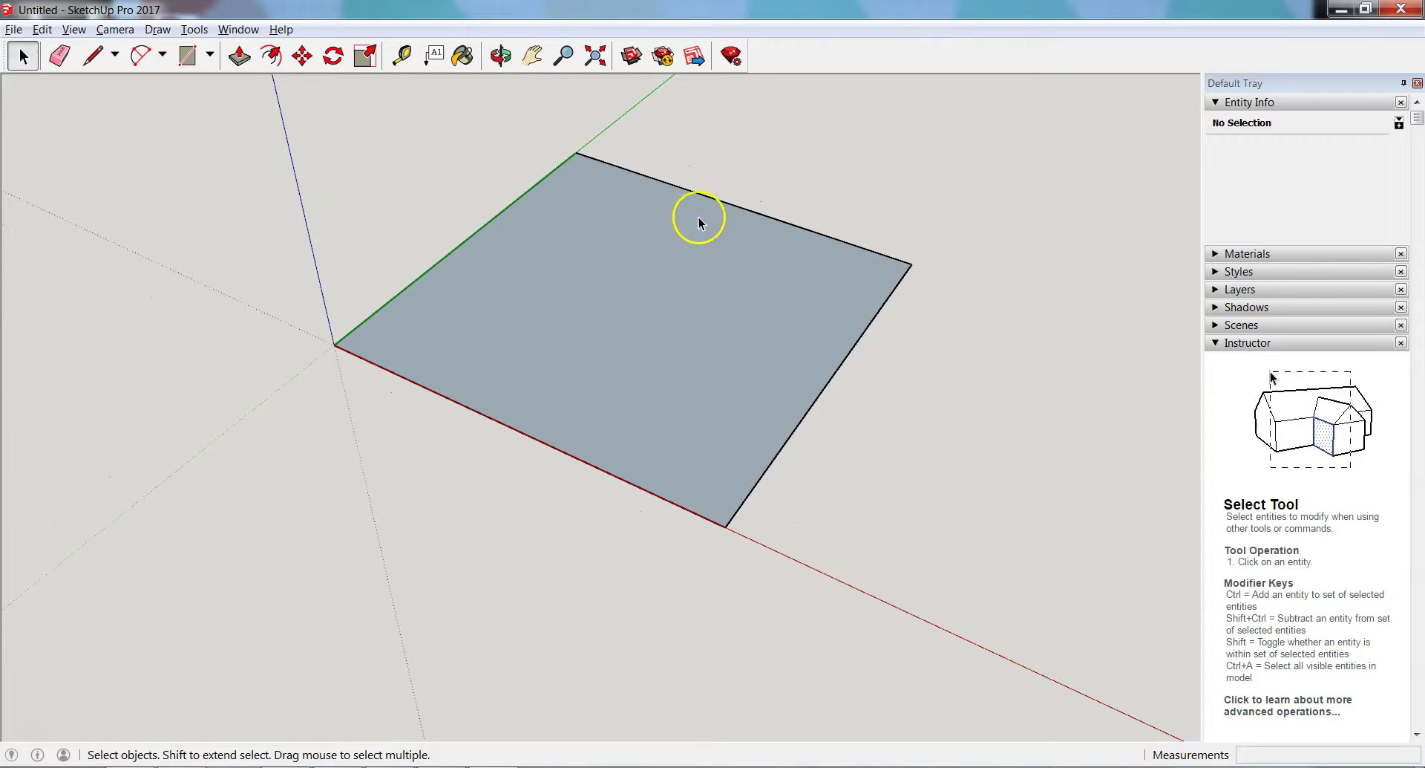
pyautogui.scroll(-1, 551, 181)
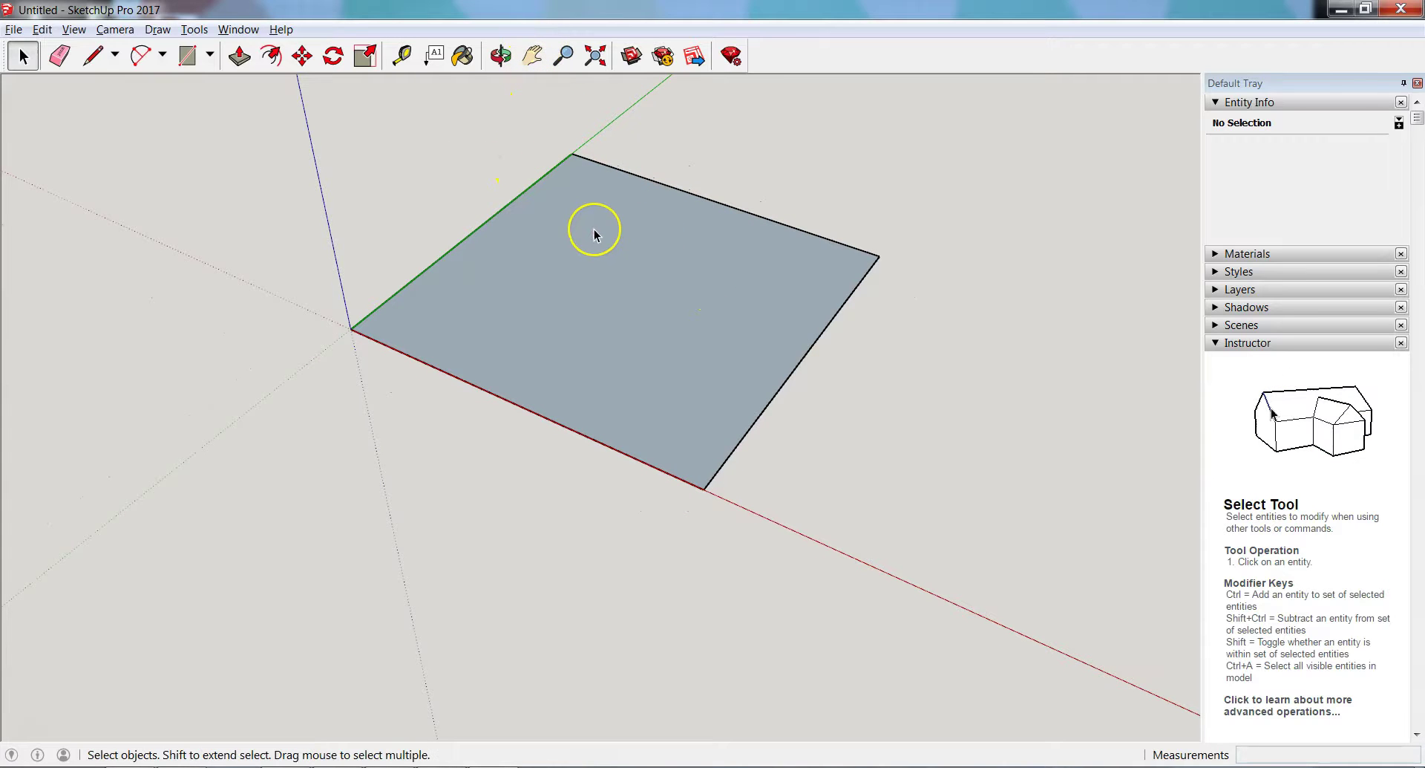
pyautogui.moveTo(594, 230)
pyautogui.mouseDown()
pyautogui.moveTo(568, 223)
pyautogui.moveTo(550, 255)
pyautogui.moveTo(420, 225)
pyautogui.mouseUp()
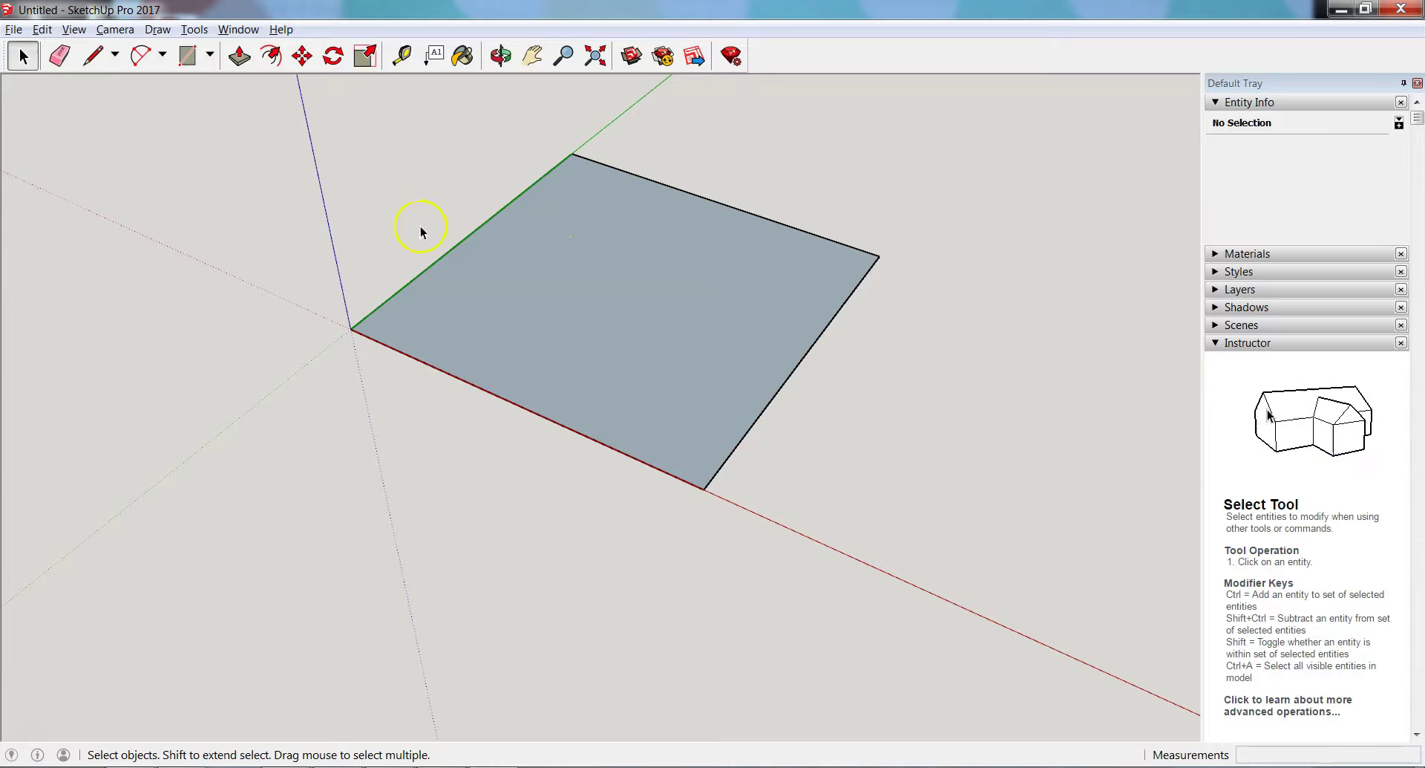
# - Push/Pull the square face up 5 inches into a cube and zoom to fit it
pyautogui.click(242, 61)
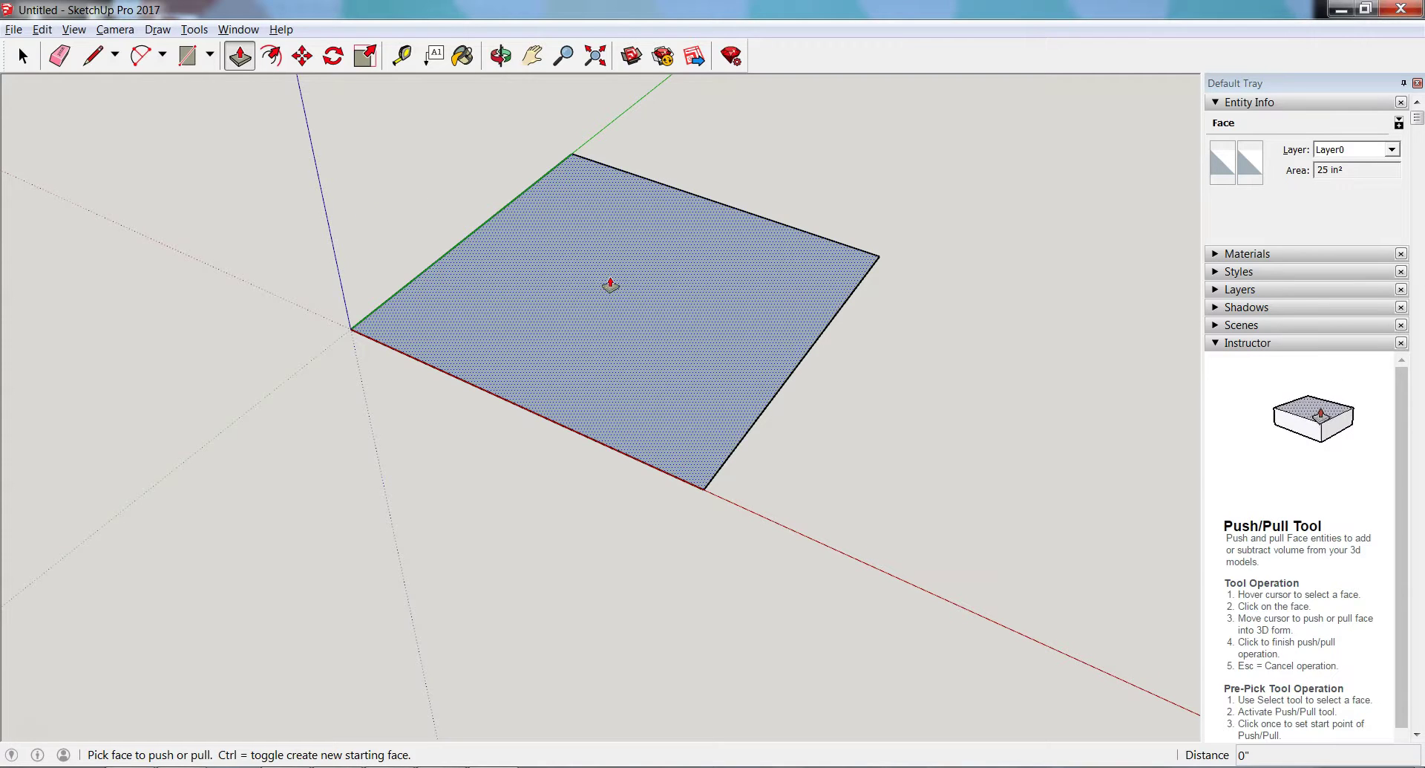
pyautogui.click(622, 287)
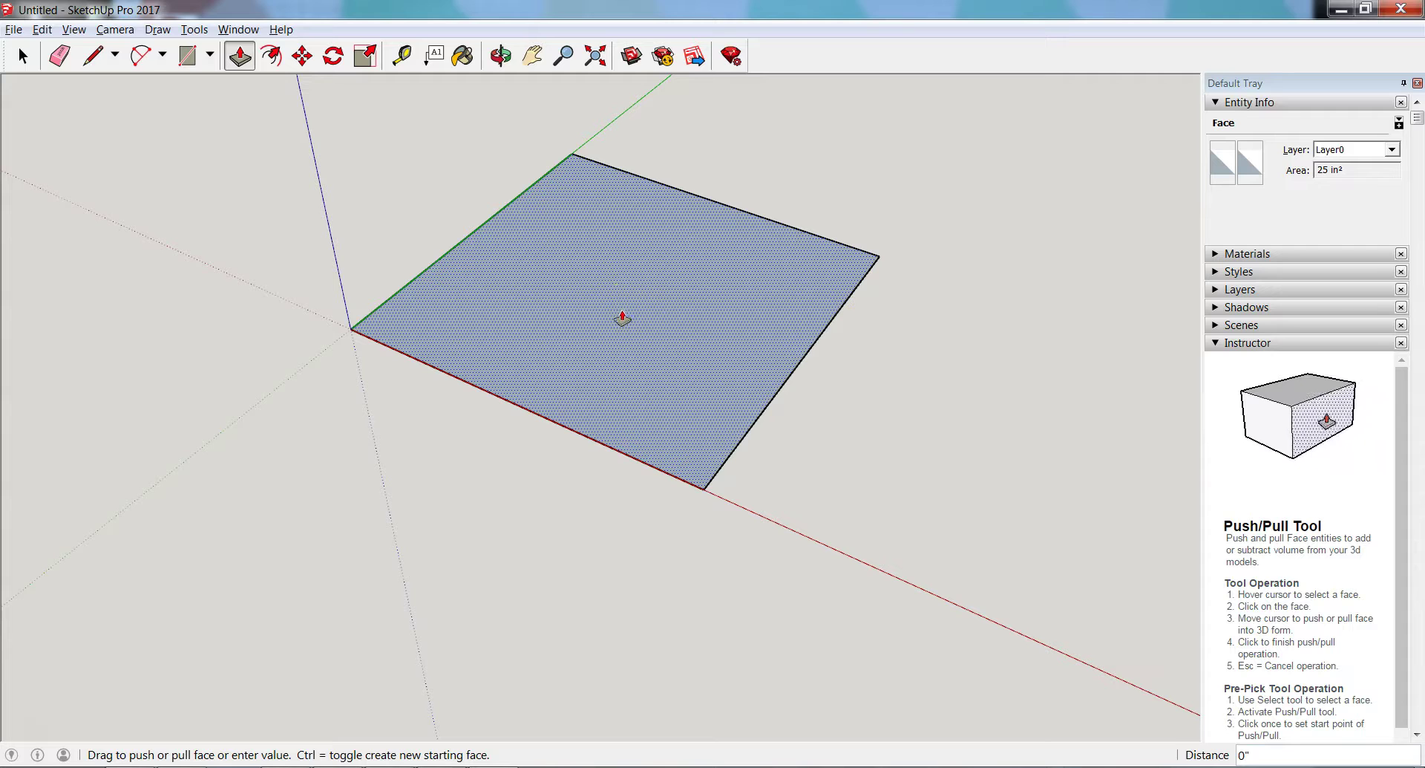
pyautogui.moveTo(622, 317); pyautogui.dragTo(648, 158)
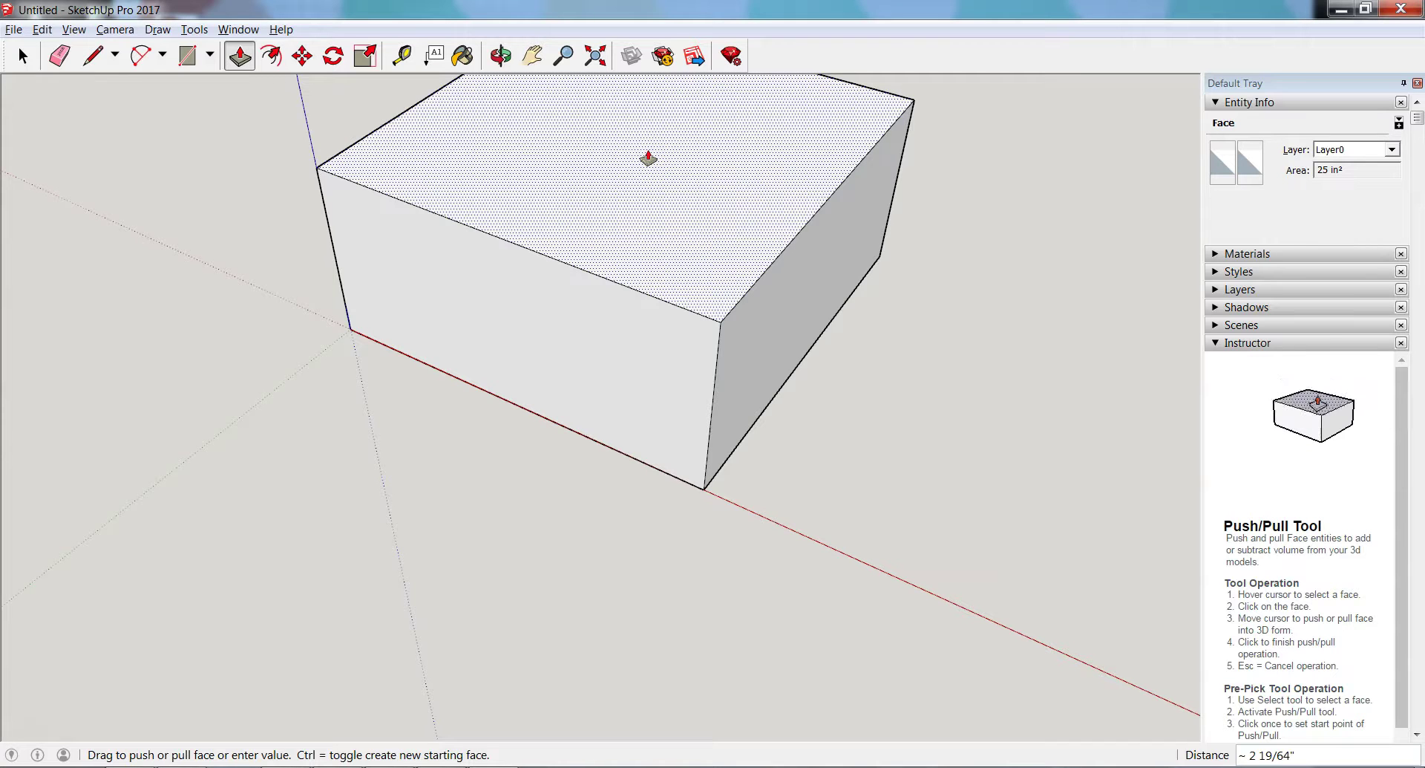
pyautogui.write('5')
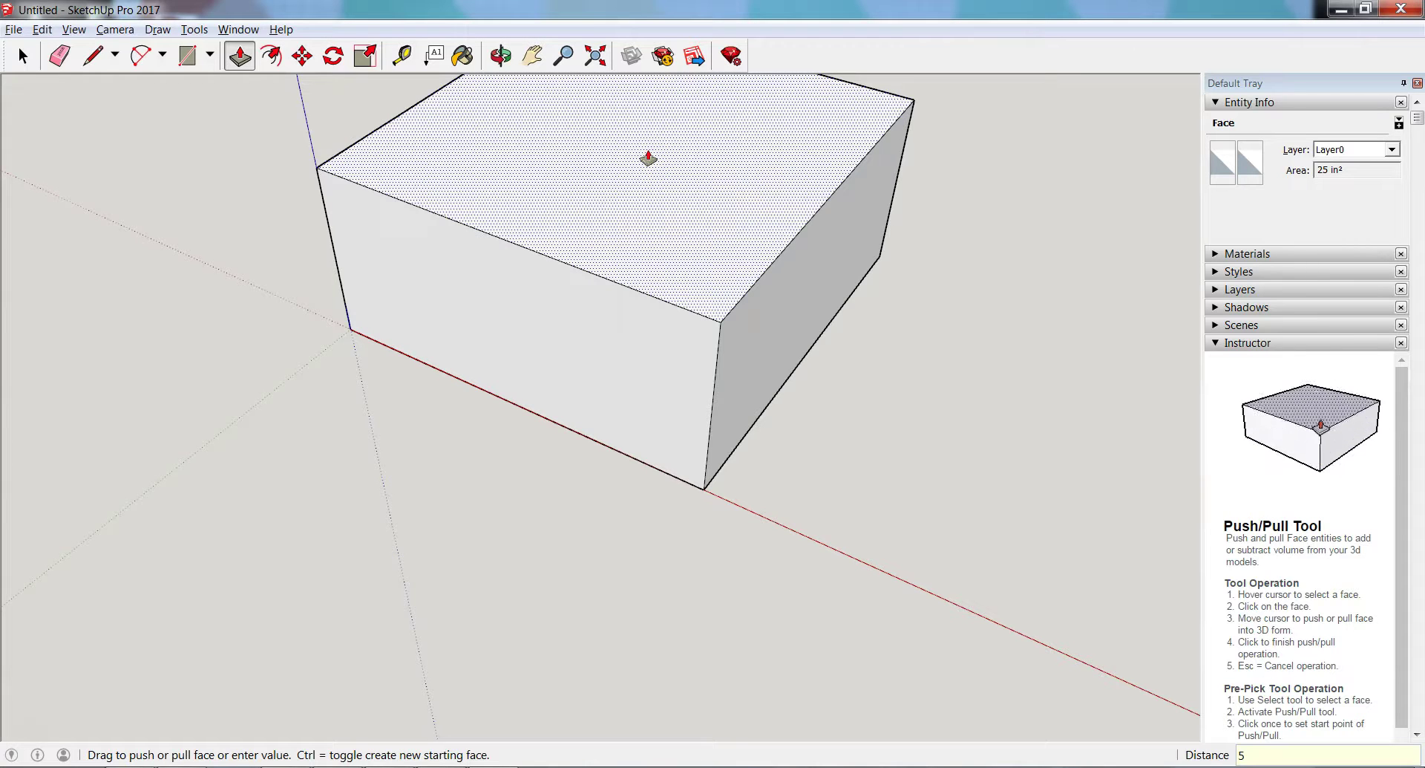
pyautogui.press('Return')
pyautogui.click(595, 55)
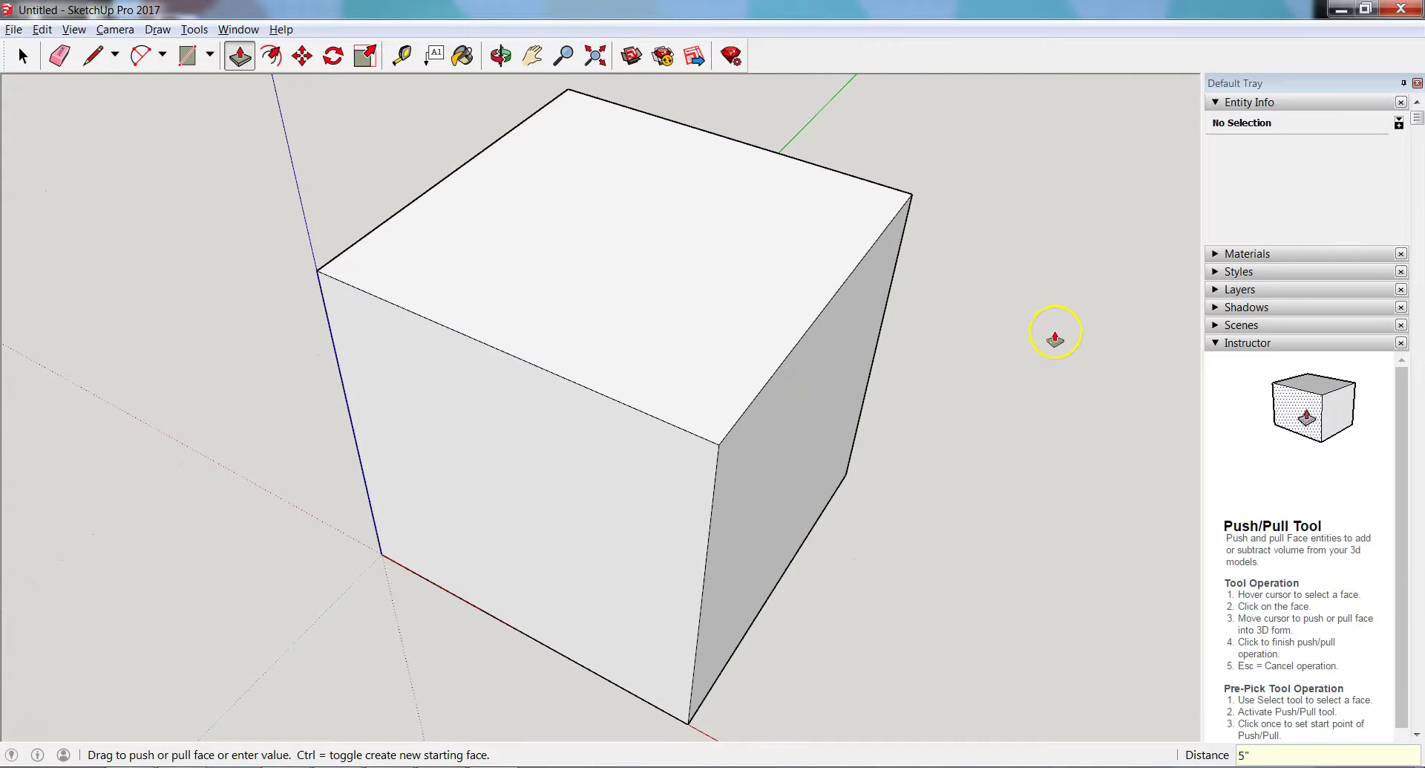
pyautogui.click(22, 55)
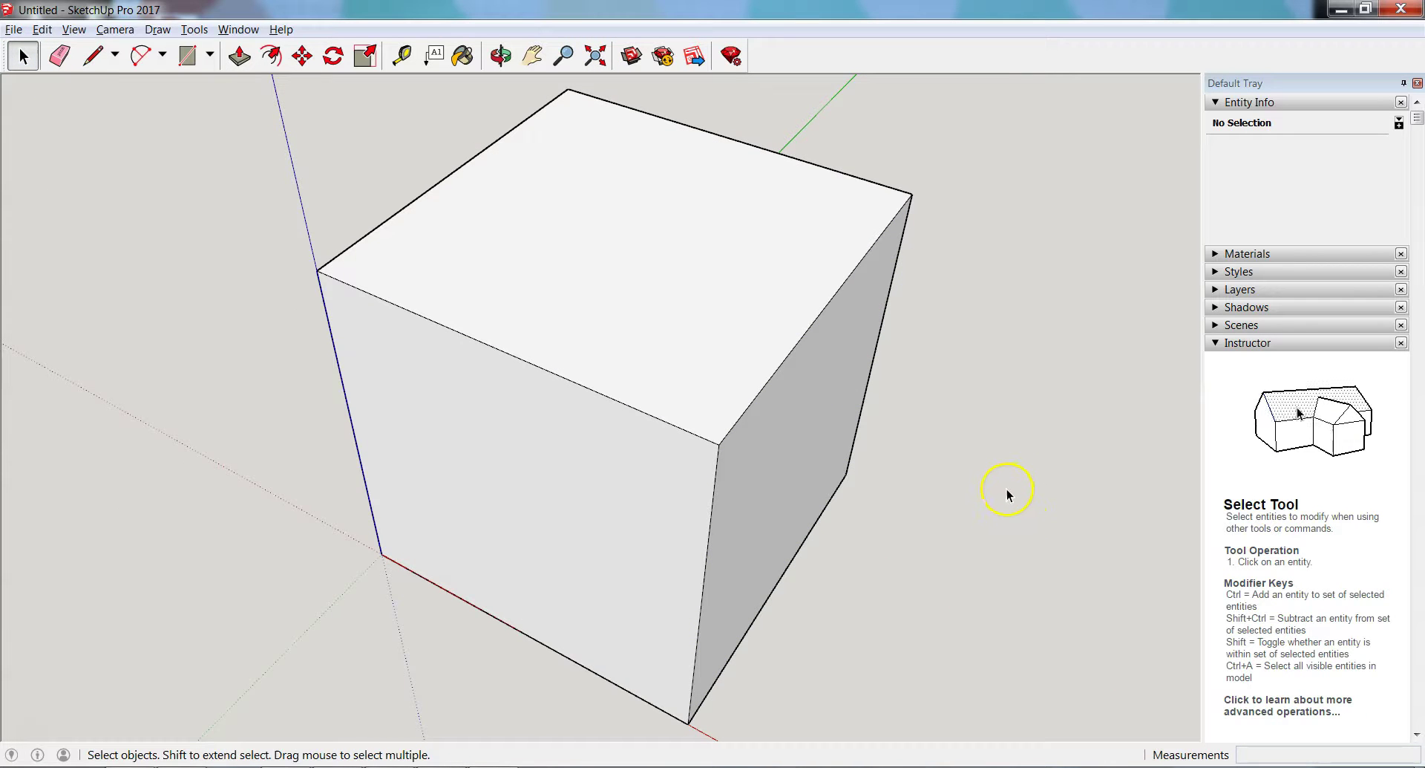
# - Orbit the cube to show two side faces and the top
pyautogui.moveTo(1005, 483); pyautogui.dragTo(913, 414, button='middle')
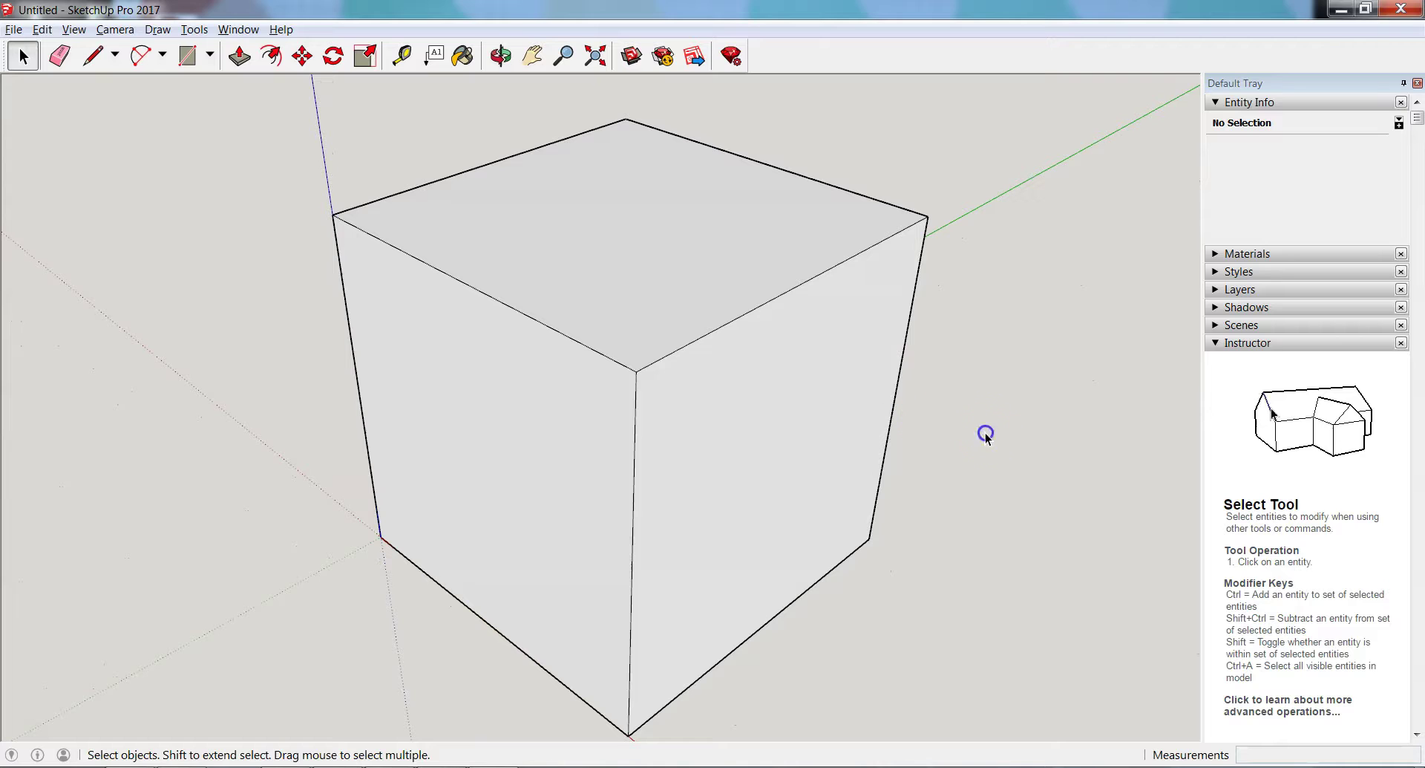
pyautogui.click(533, 452)
pyautogui.click(235, 320)
# - Draw a 2 1/2-inch-radius circle centred on the cube's right face, touching edge midpoints
pyautogui.click(210, 54)
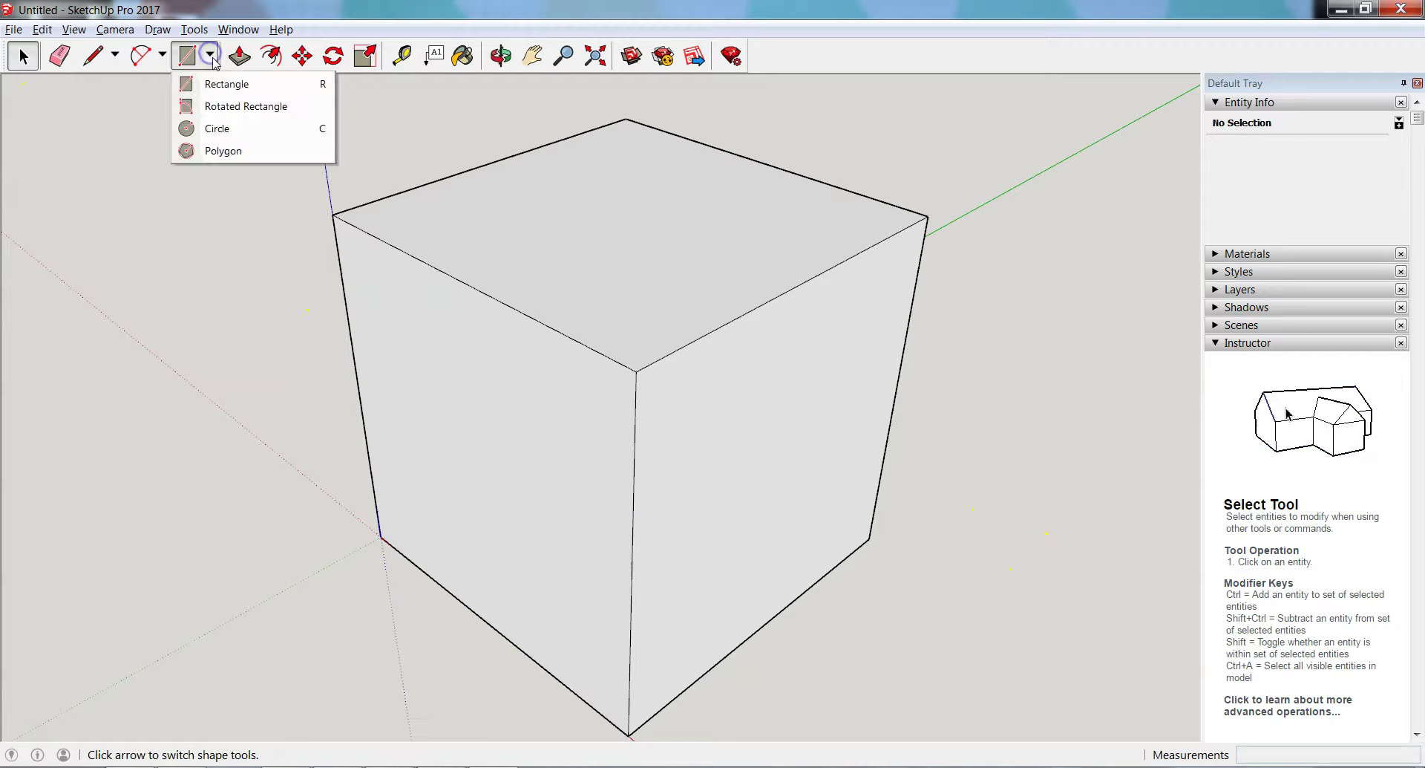
pyautogui.click(234, 130)
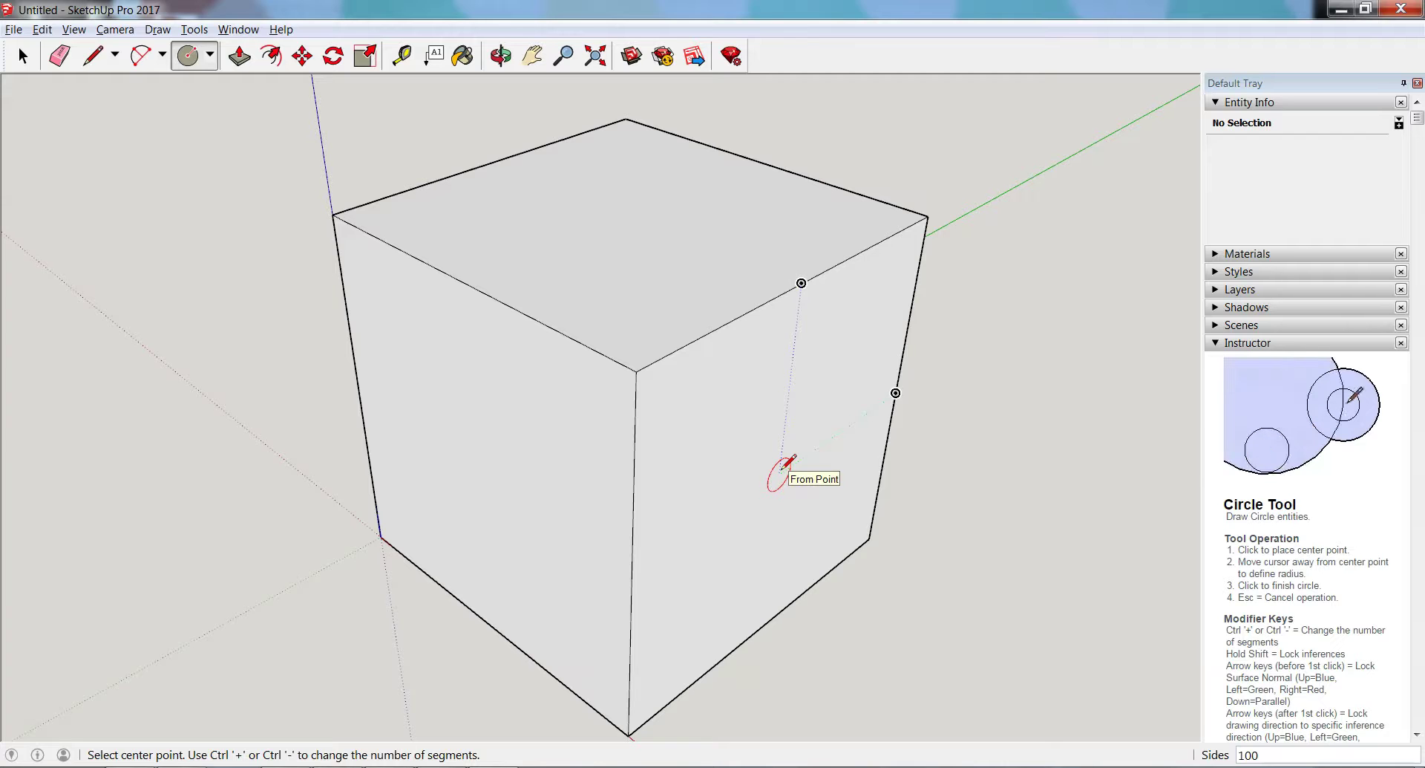
pyautogui.click(782, 464)
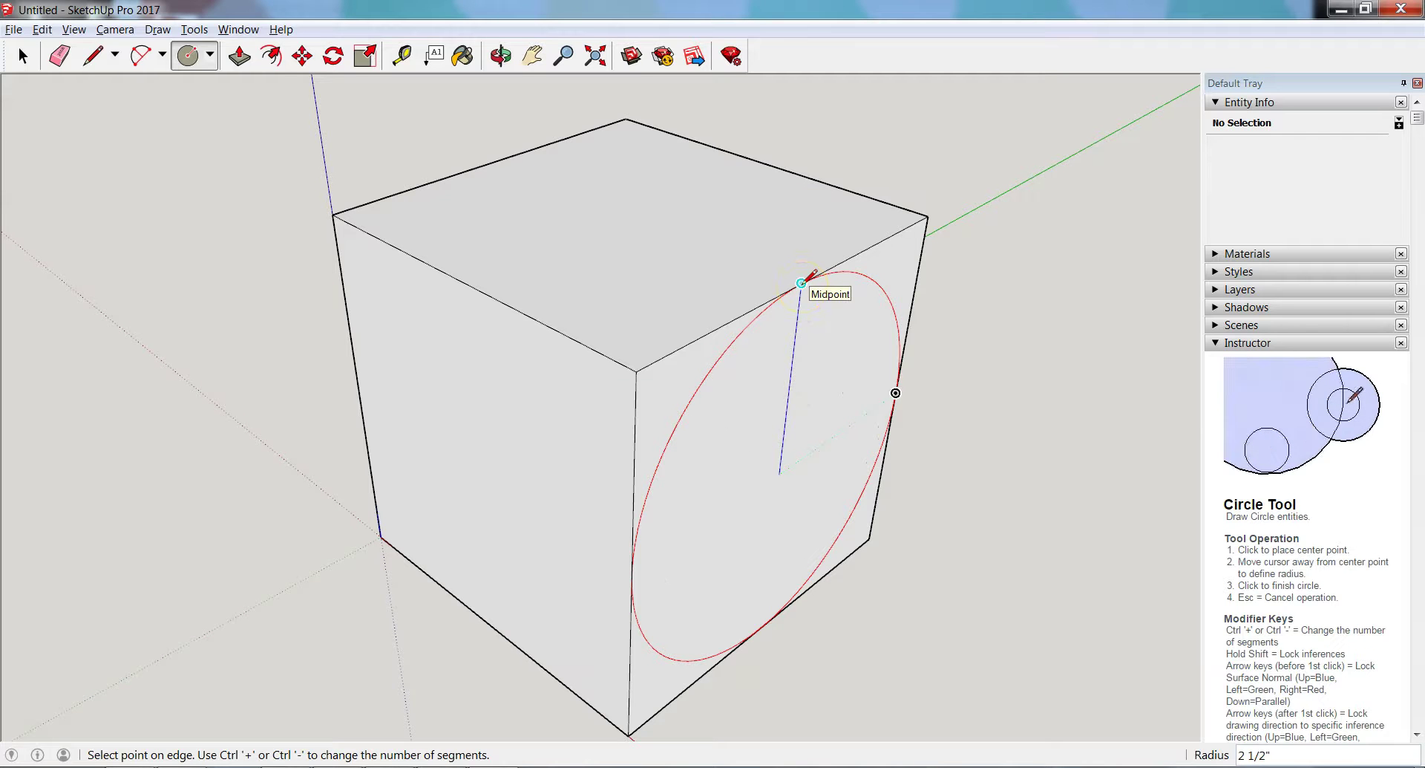
pyautogui.click(802, 283)
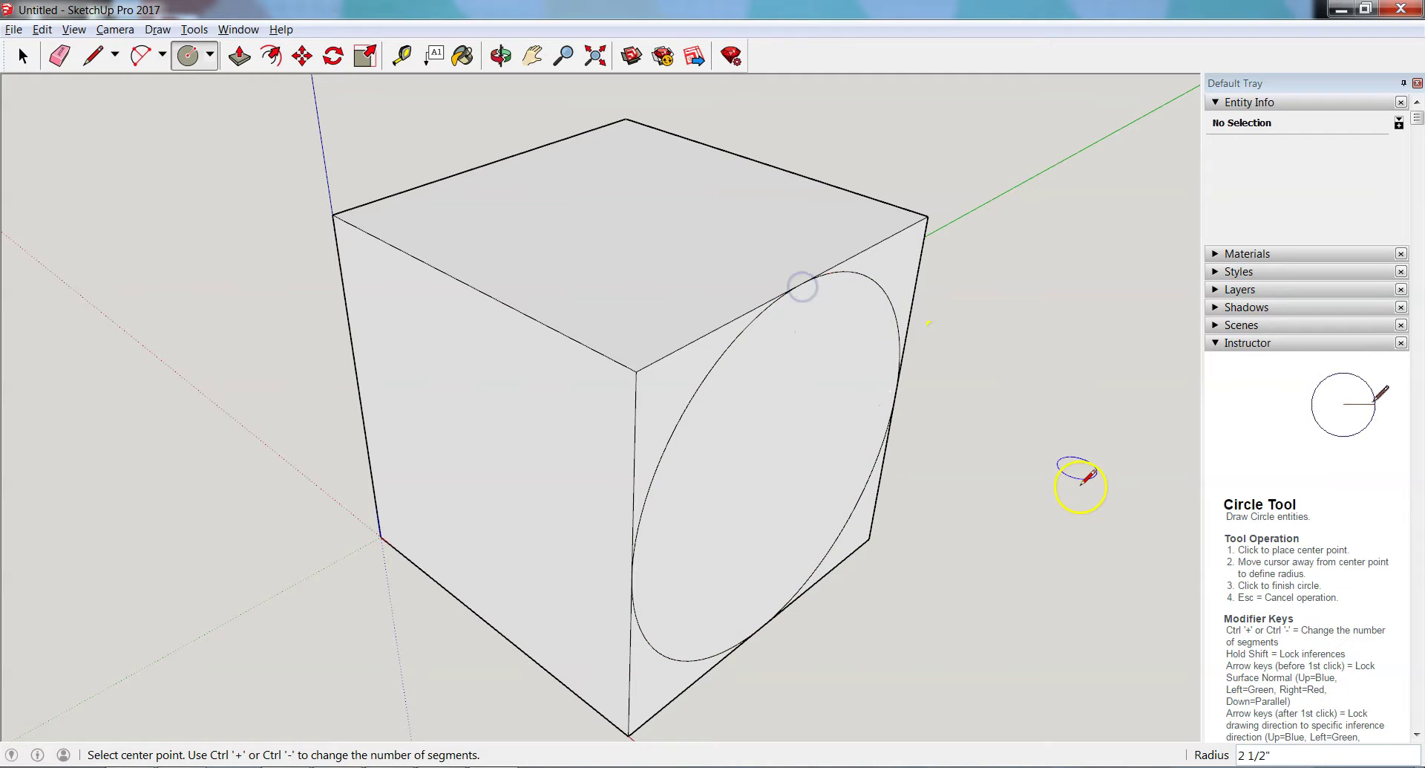
# - Extrude the right-face circle outward about 2 33/64 inches into a cylinder
pyautogui.click(239, 56)
pyautogui.click(791, 425)
pyautogui.moveTo(790, 425); pyautogui.dragTo(963, 529)
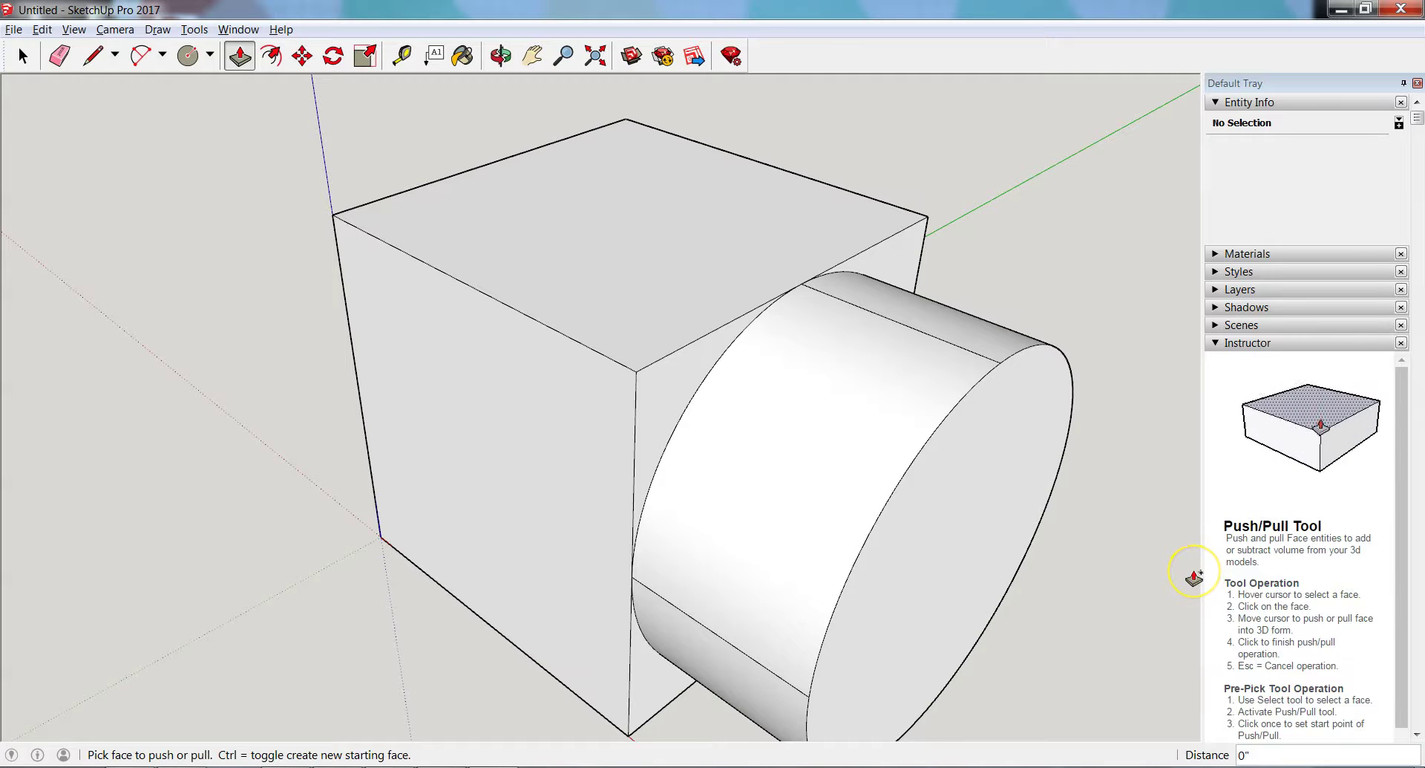
pyautogui.hotkey('ctrl', 'z')
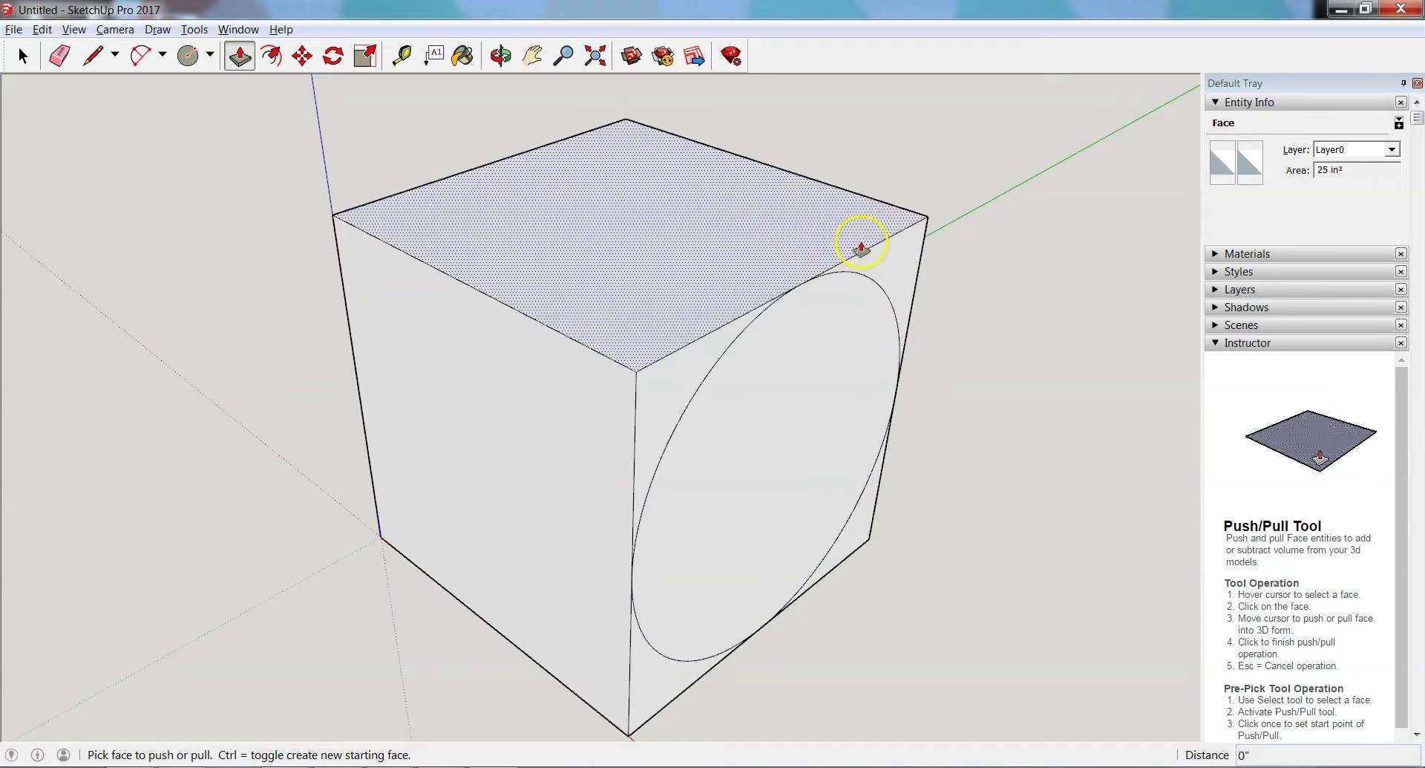
pyautogui.click(906, 259)
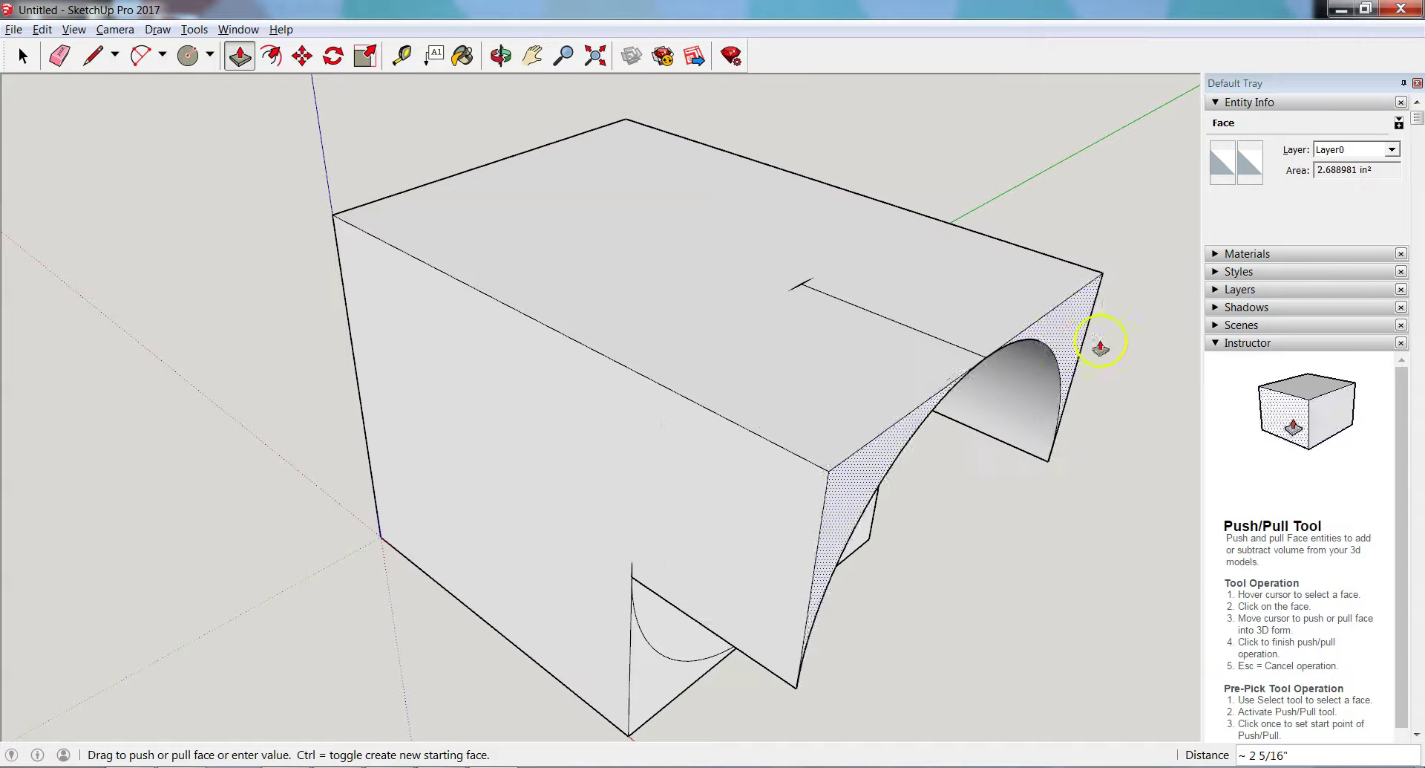
pyautogui.press('Escape')
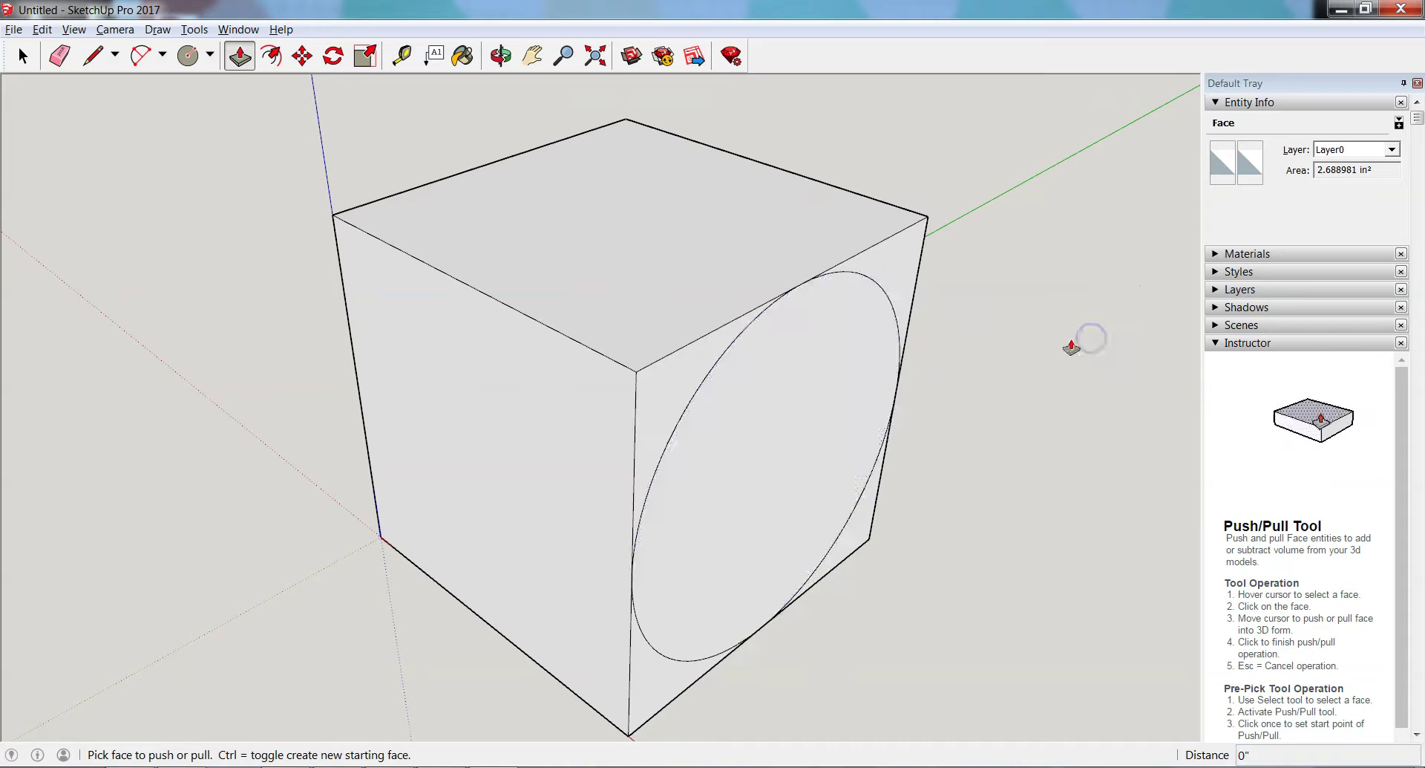
pyautogui.click(795, 413)
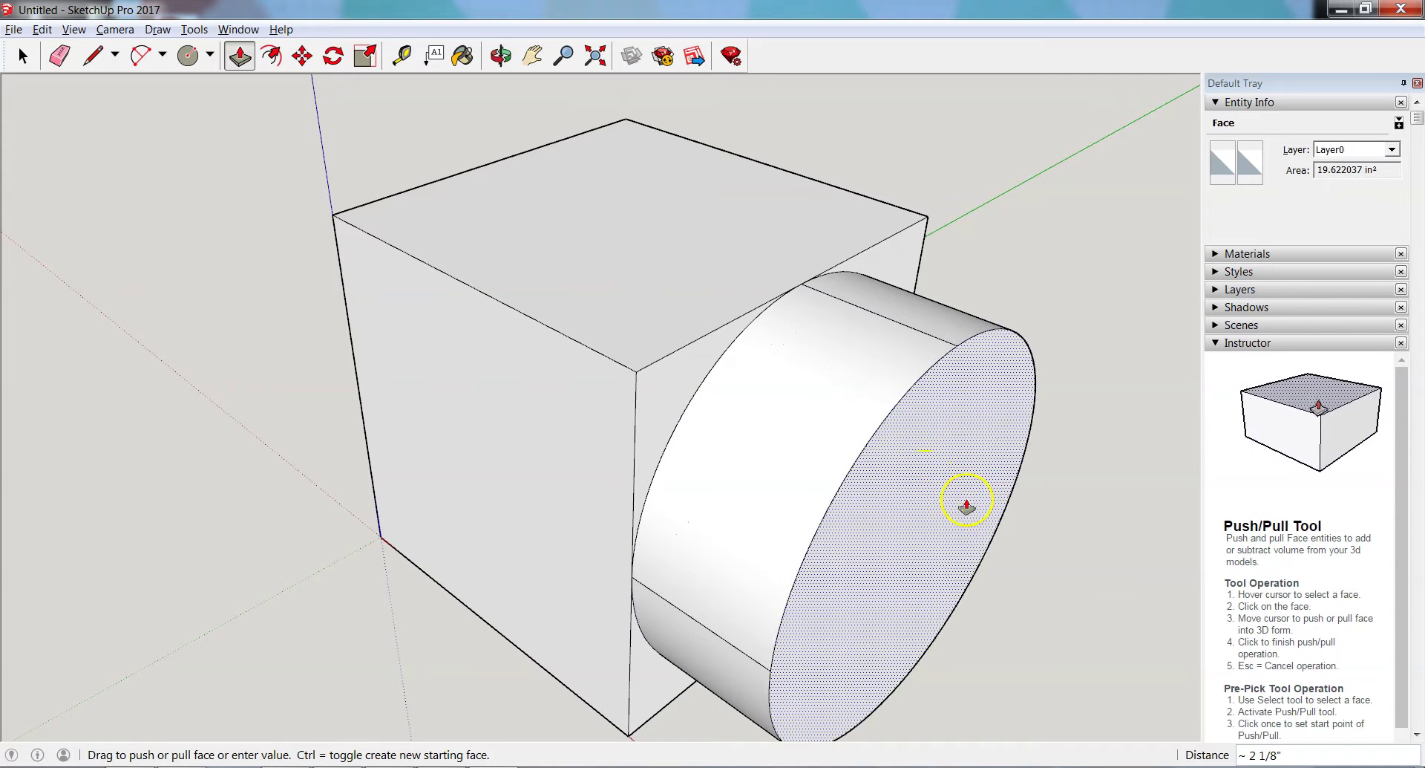
pyautogui.click(997, 508)
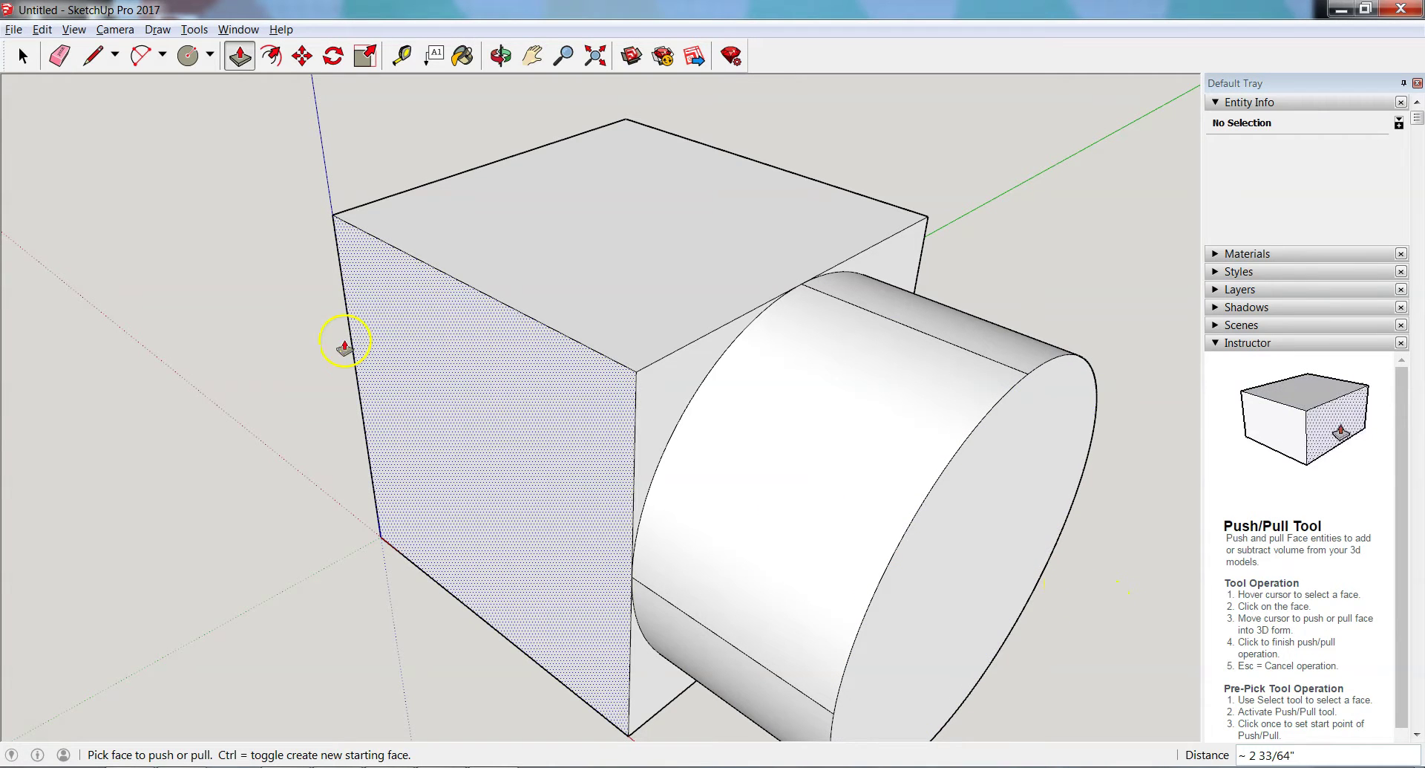
pyautogui.click(210, 54)
pyautogui.click(226, 151)
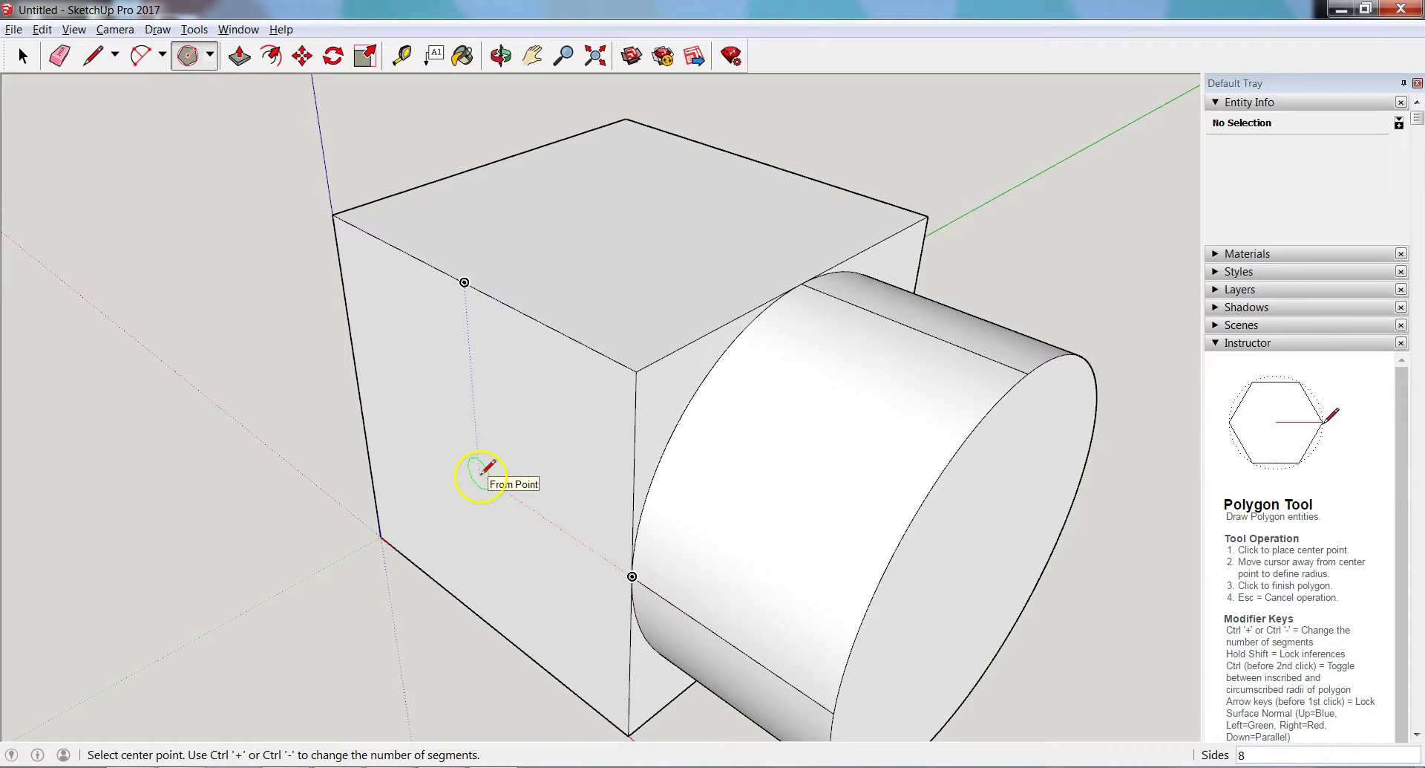
# - Draw a five-sided, 2 1/2-inch-radius polygon centred on the cube's left face
pyautogui.click(481, 475)
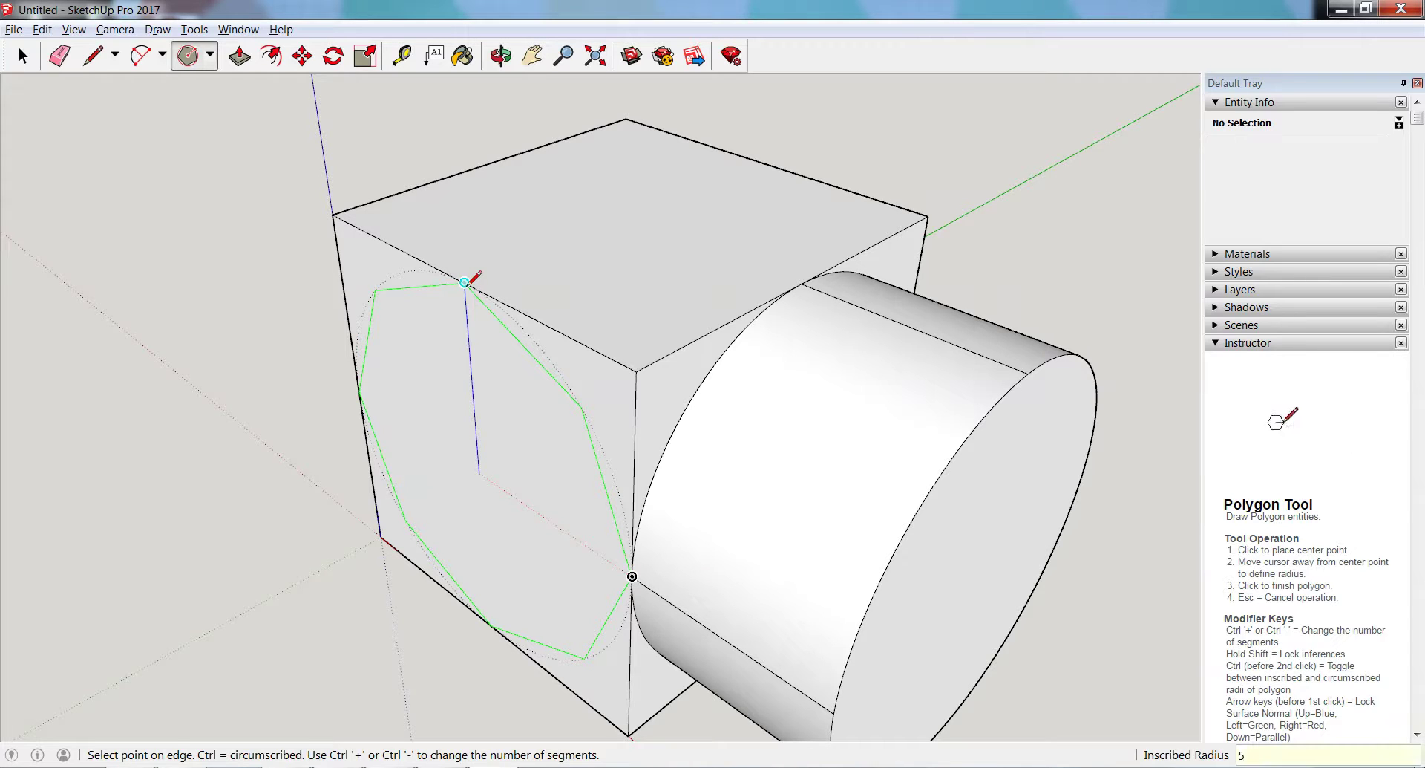
pyautogui.write('s')
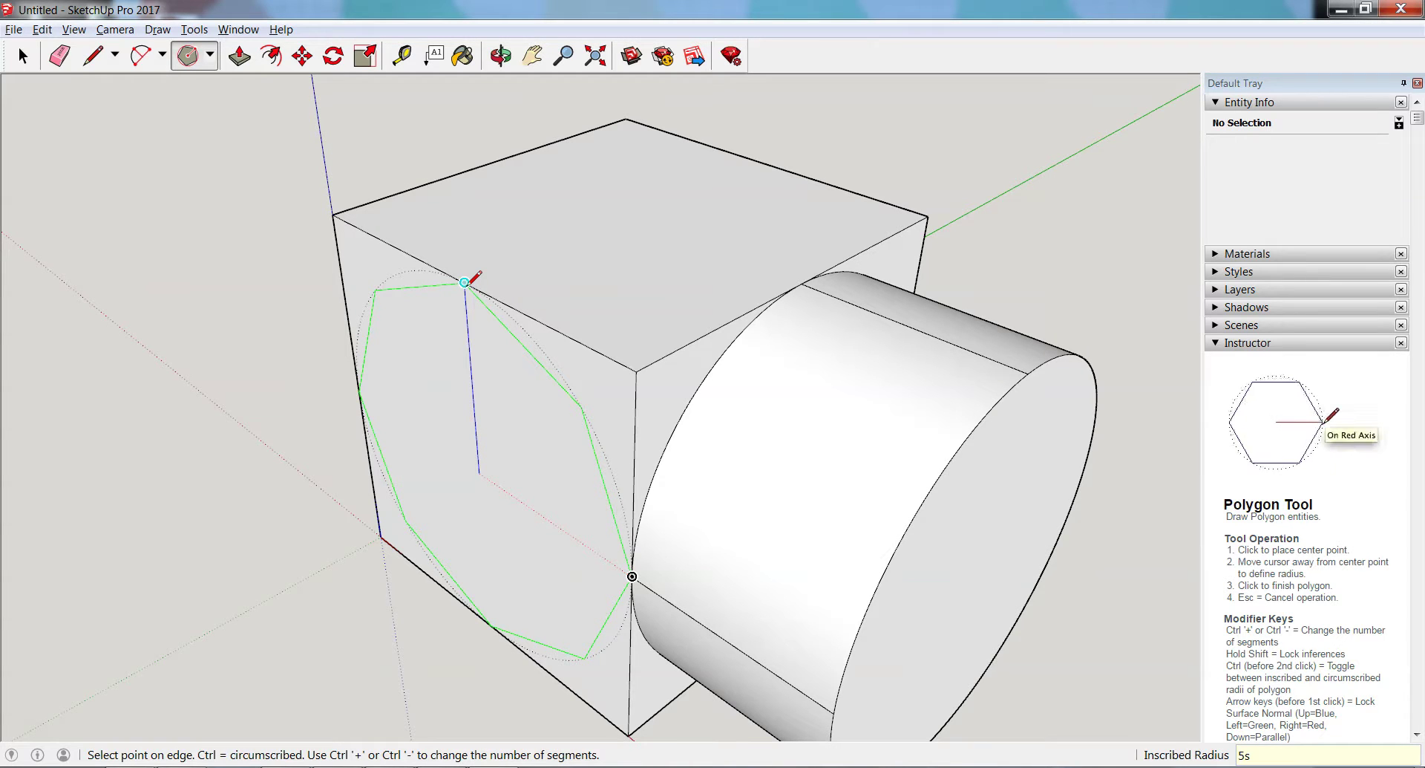
pyautogui.press('Return')
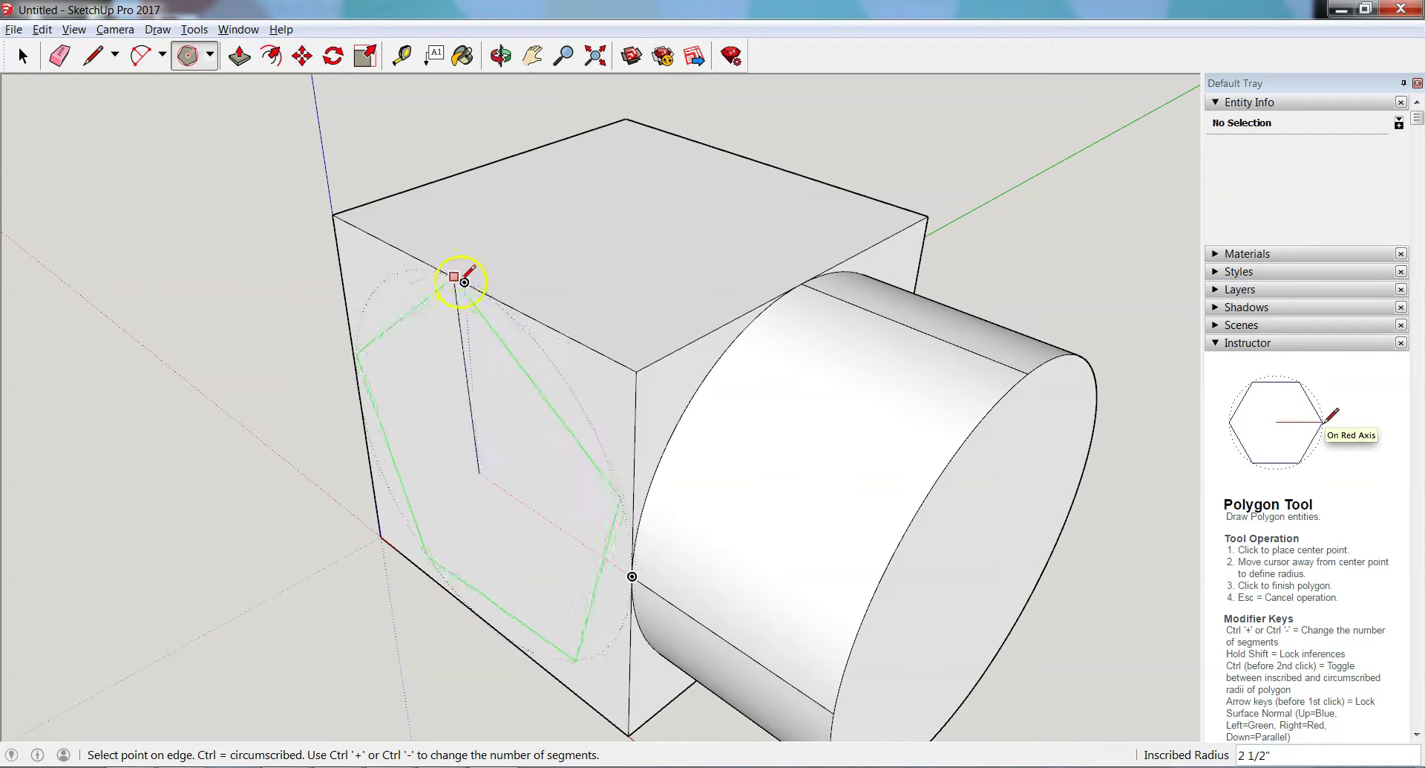
pyautogui.click(465, 282)
pyautogui.press('o')
pyautogui.moveTo(251, 465); pyautogui.dragTo(556, 309, button='middle')
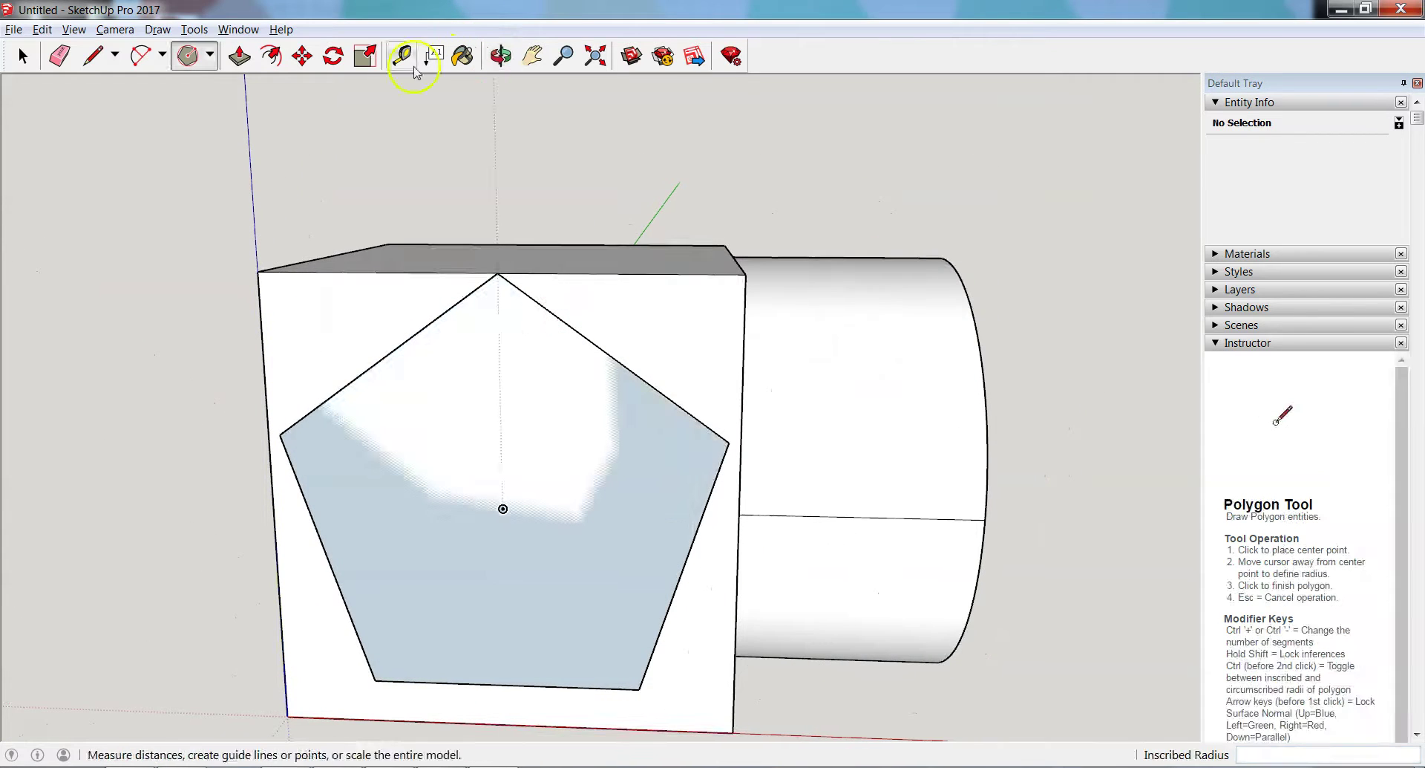
# - Extrude the pentagon outward about 2 3/8 inches into a prism
pyautogui.click(239, 55)
pyautogui.click(556, 417)
pyautogui.click(580, 429)
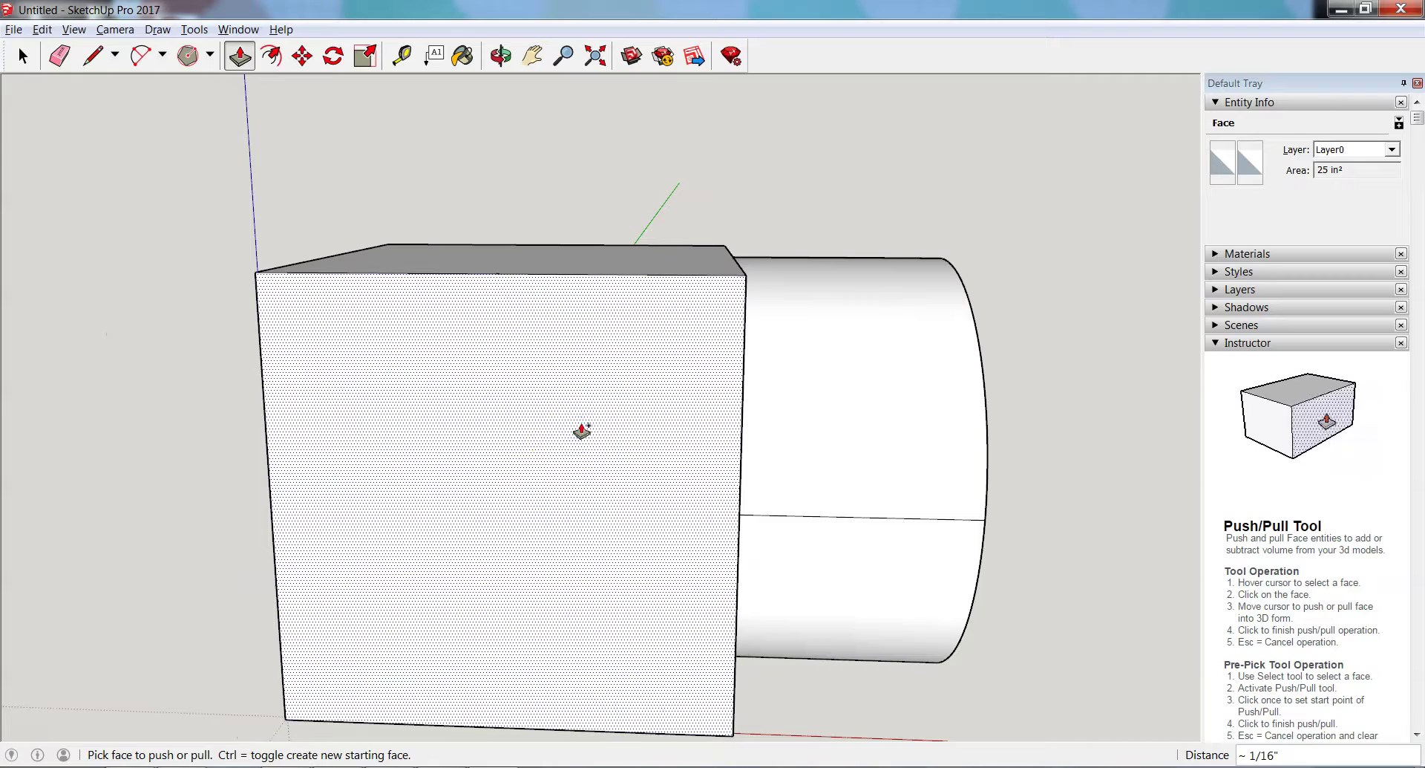
pyautogui.moveTo(849, 430); pyautogui.dragTo(892, 552, button='middle')
pyautogui.click(391, 413)
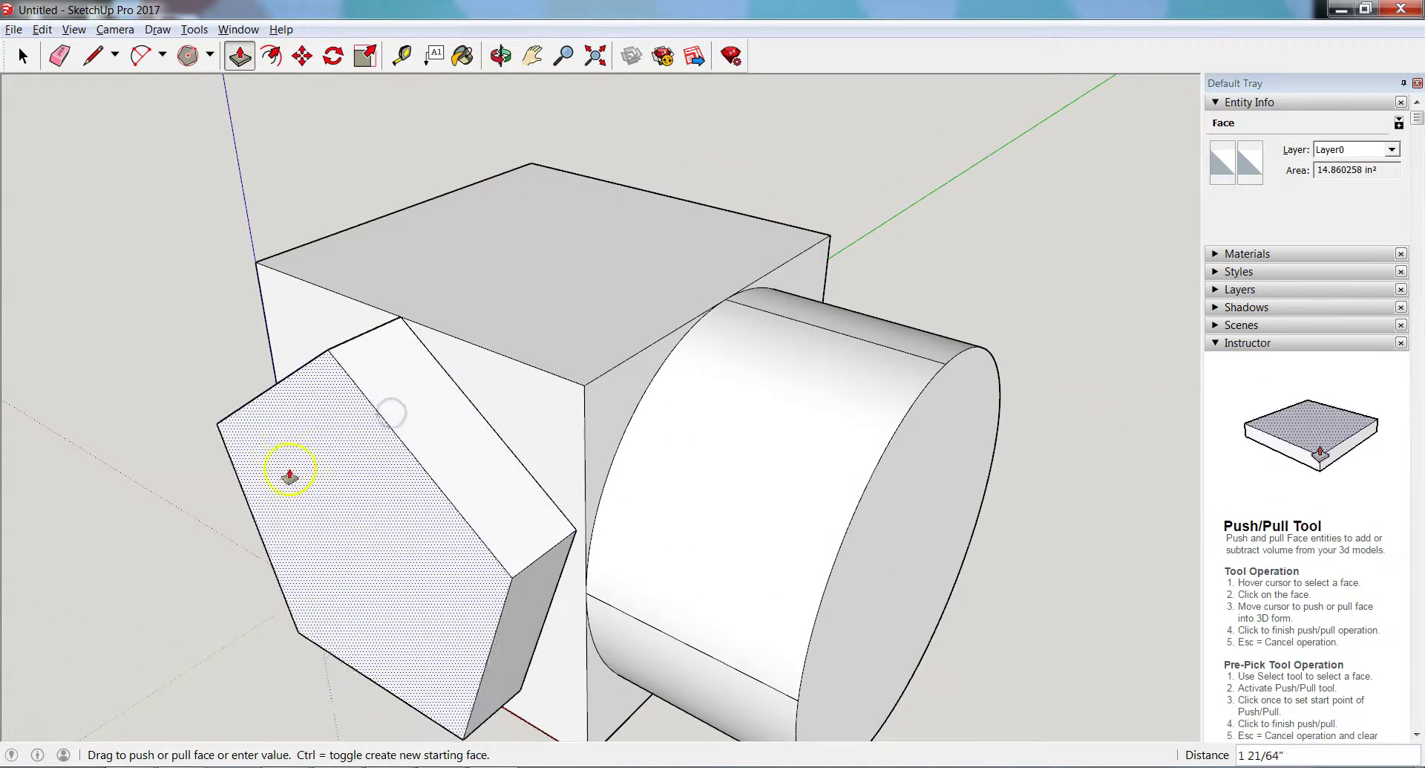
pyautogui.click(213, 503)
# - Orbit and pan the view to centre the cube's top face
pyautogui.moveTo(1059, 470); pyautogui.dragTo(923, 496, button='middle')
pyautogui.moveTo(923, 168); pyautogui.dragTo(1091, 359, button='middle')
pyautogui.click(22, 56)
pyautogui.moveTo(140, 159); pyautogui.dragTo(305, 132, button='middle')
pyautogui.click(517, 59)
pyautogui.moveTo(508, 161); pyautogui.dragTo(533, 281)
pyautogui.click(210, 54)
pyautogui.click(226, 130)
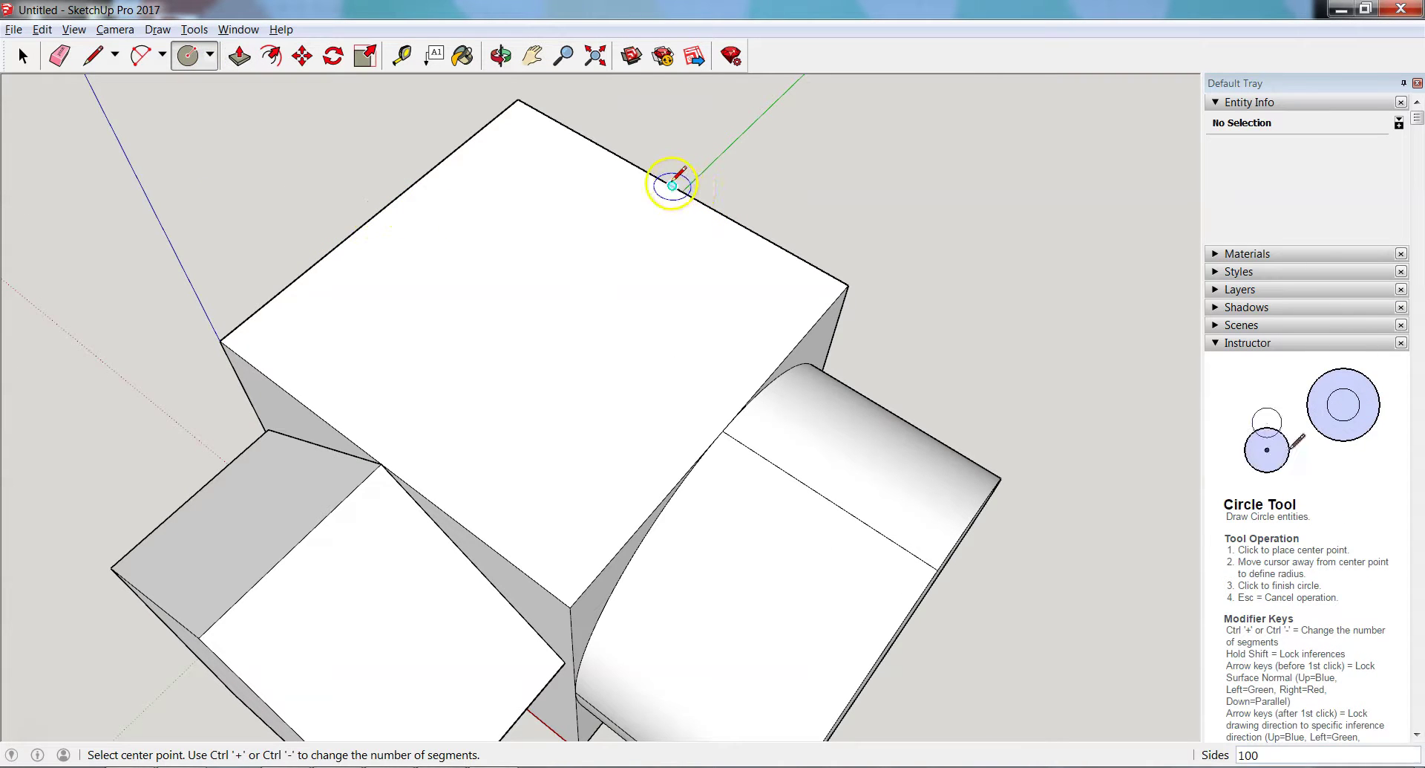
# - Draw a 100-segment, 2 1/2-inch-radius circle centred on the cube's top face
pyautogui.click(538, 310)
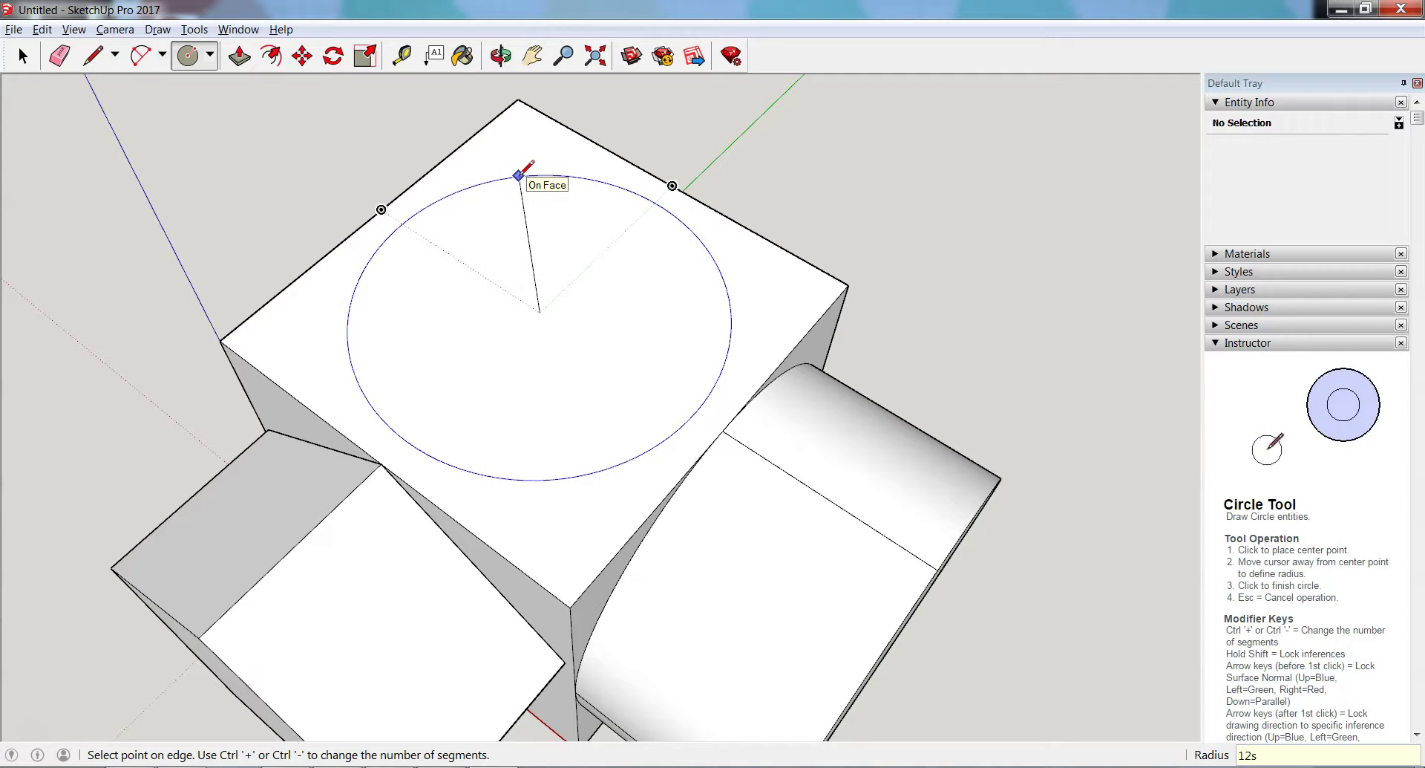
pyautogui.press('Return')
pyautogui.moveTo(535, 166); pyautogui.dragTo(513, 171)
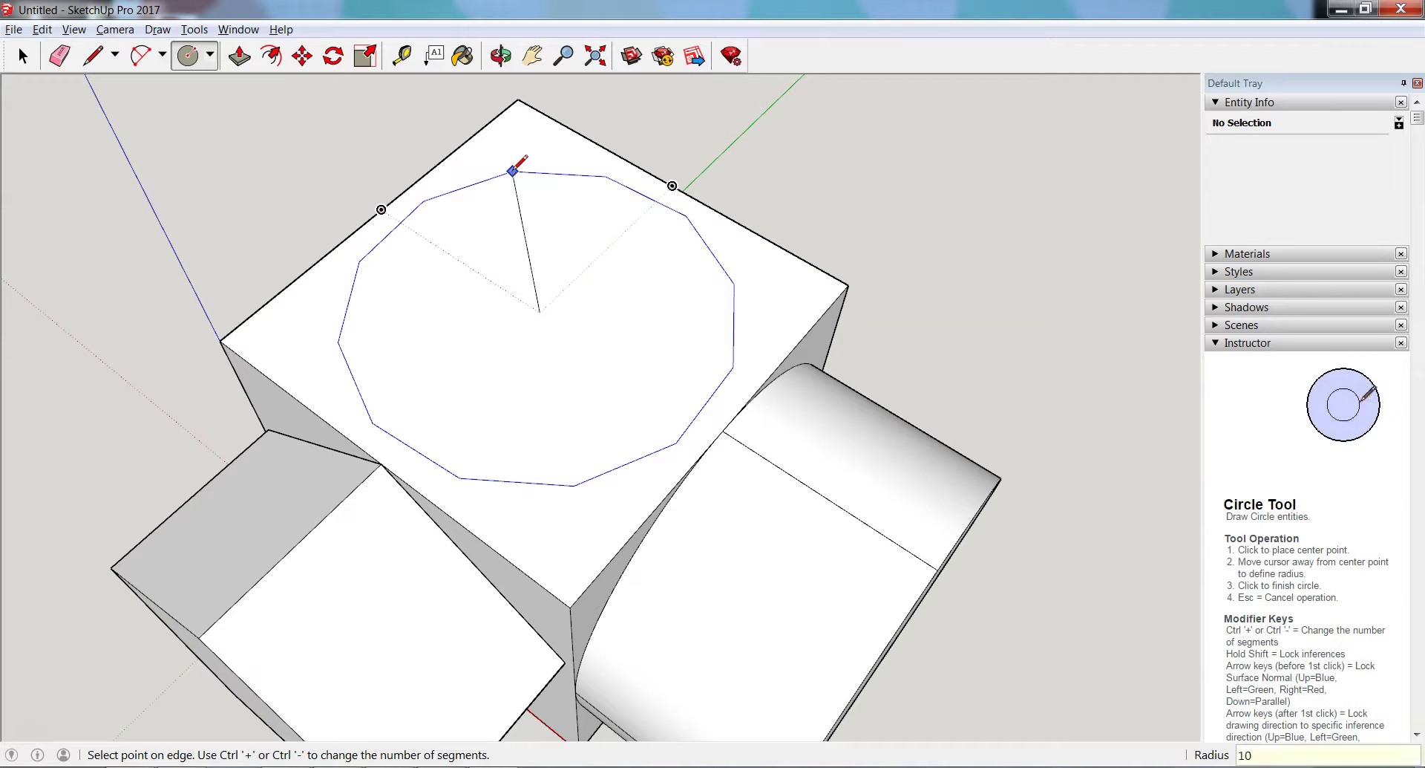
pyautogui.press('Return')
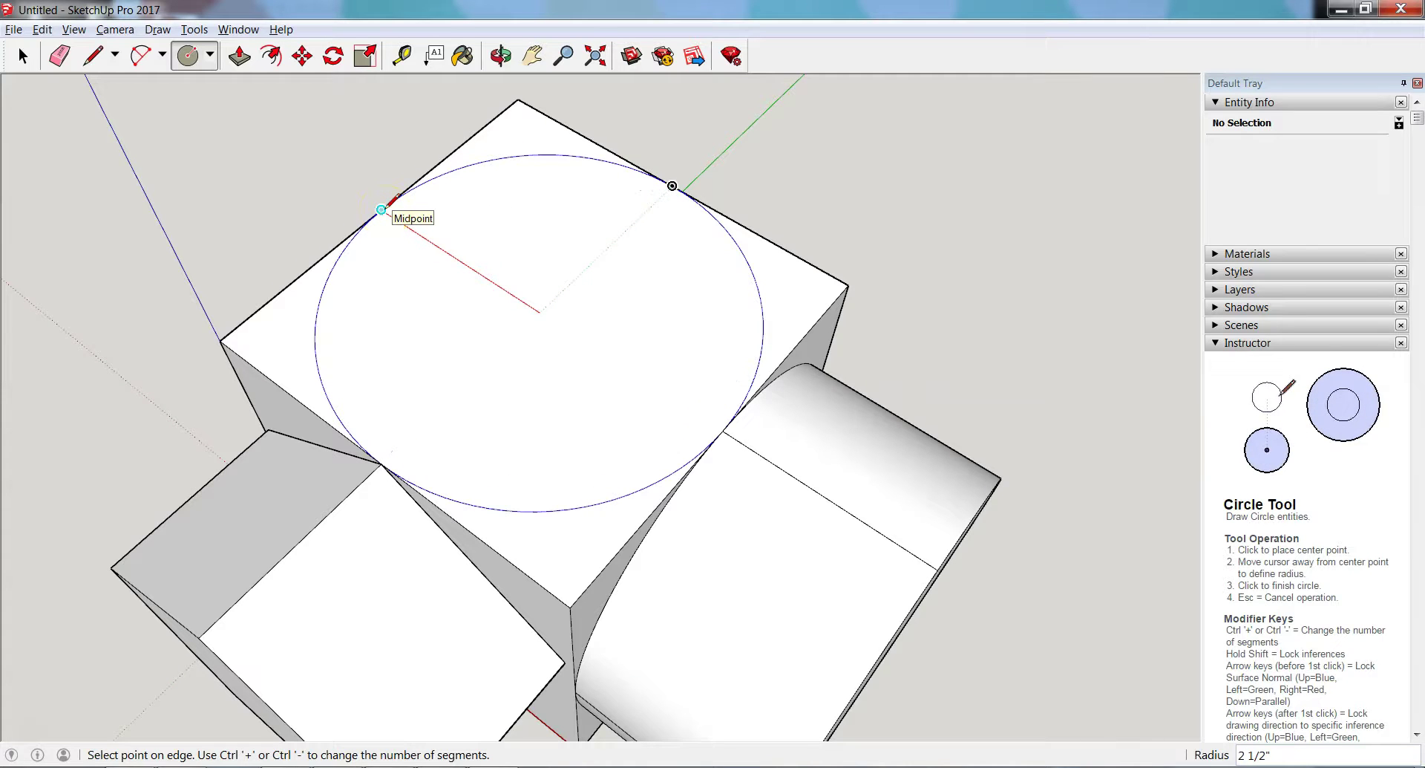
pyautogui.click(381, 210)
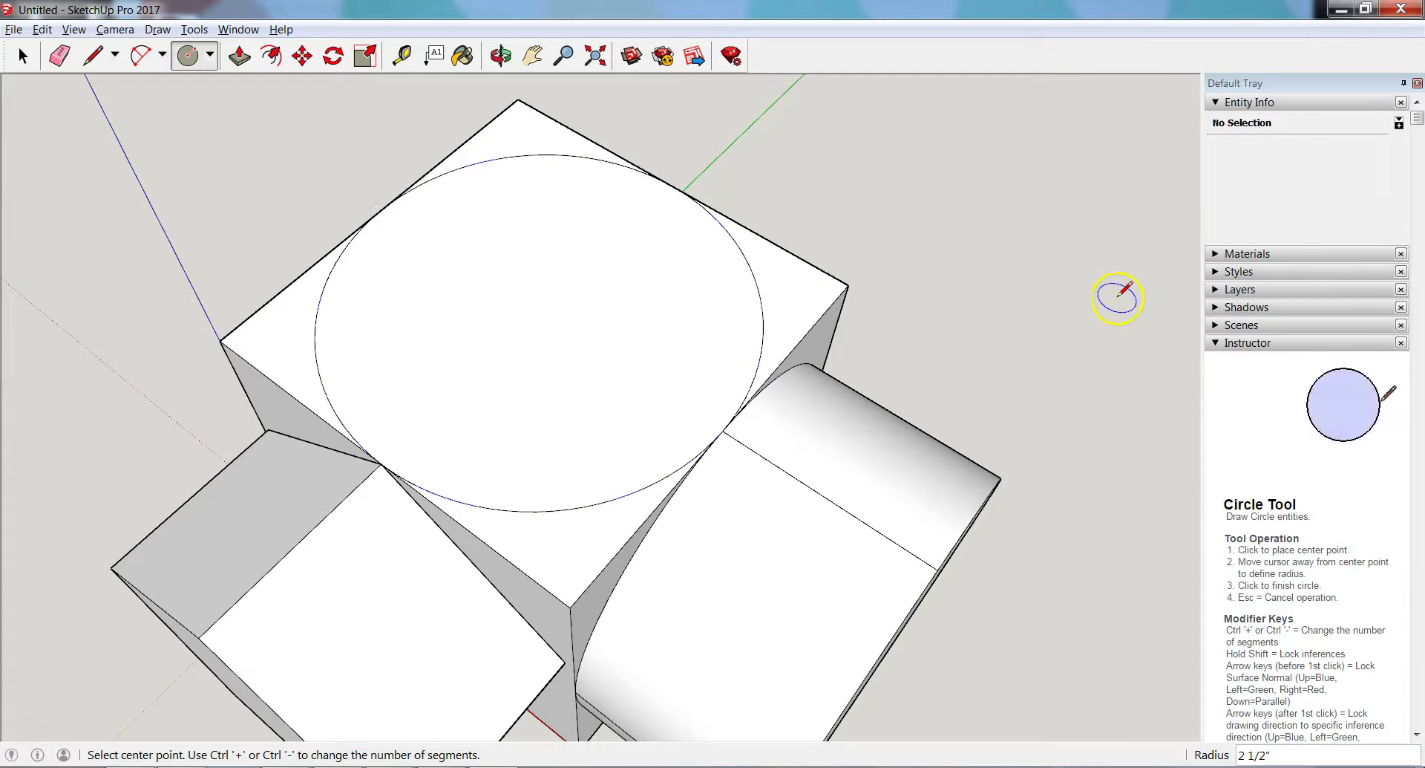
pyautogui.click(21, 55)
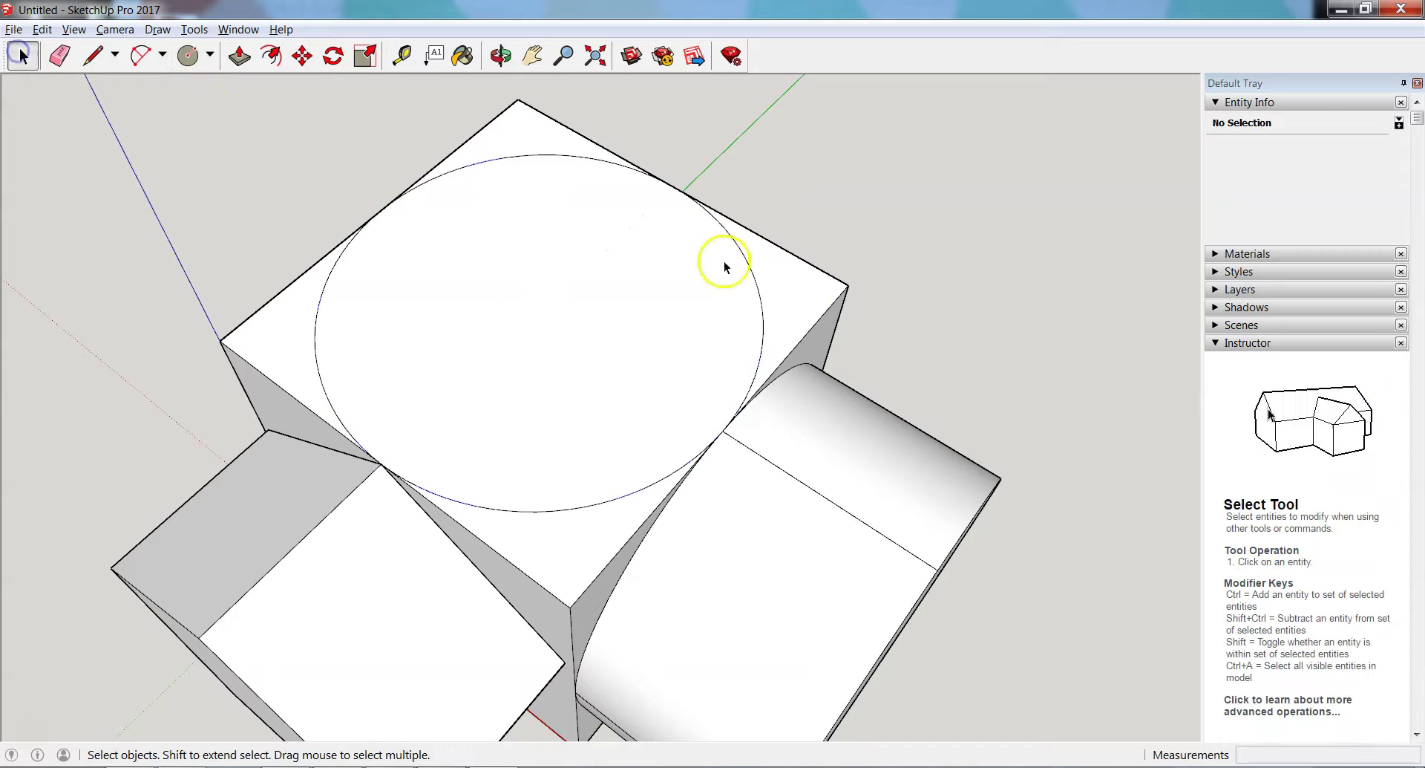
pyautogui.press('o')
pyautogui.moveTo(1066, 677); pyautogui.dragTo(1039, 494)
pyautogui.press('space')
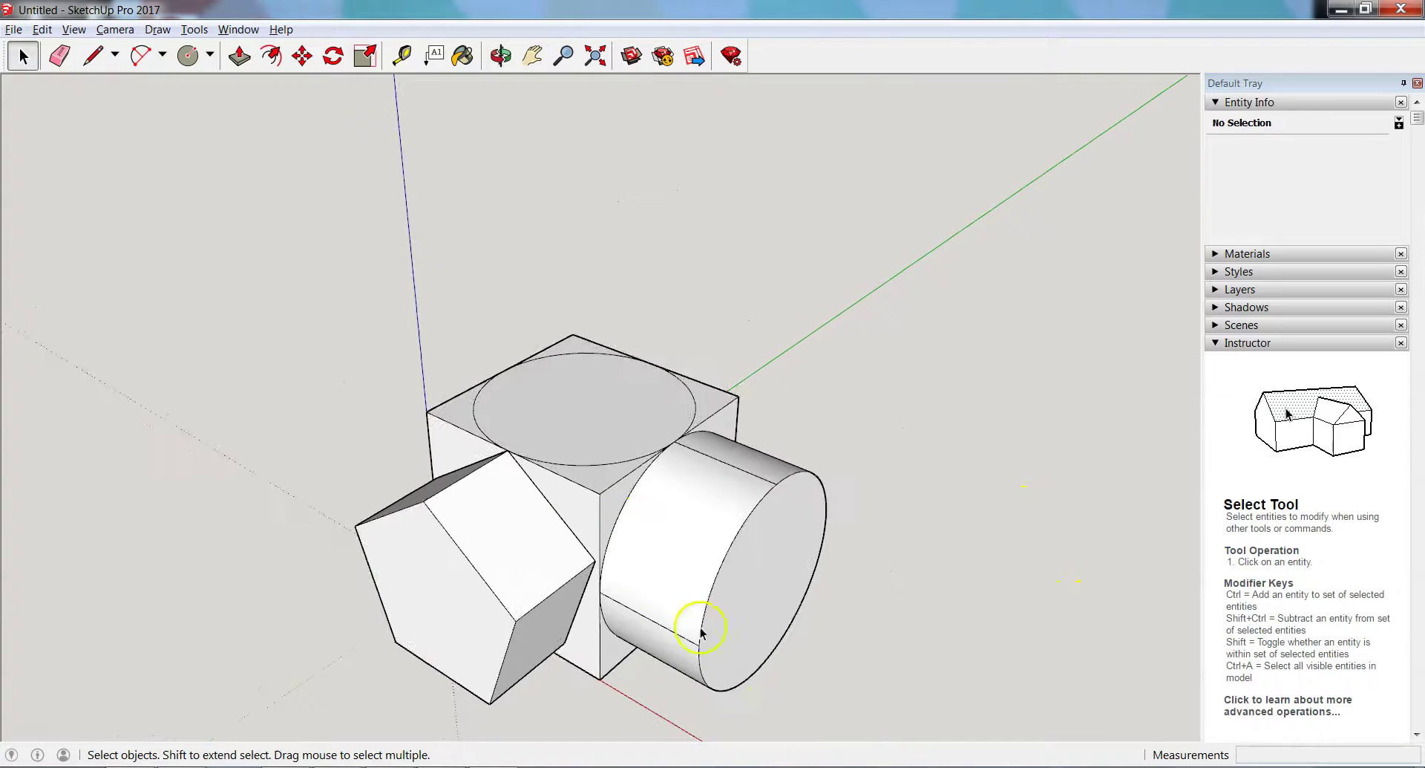